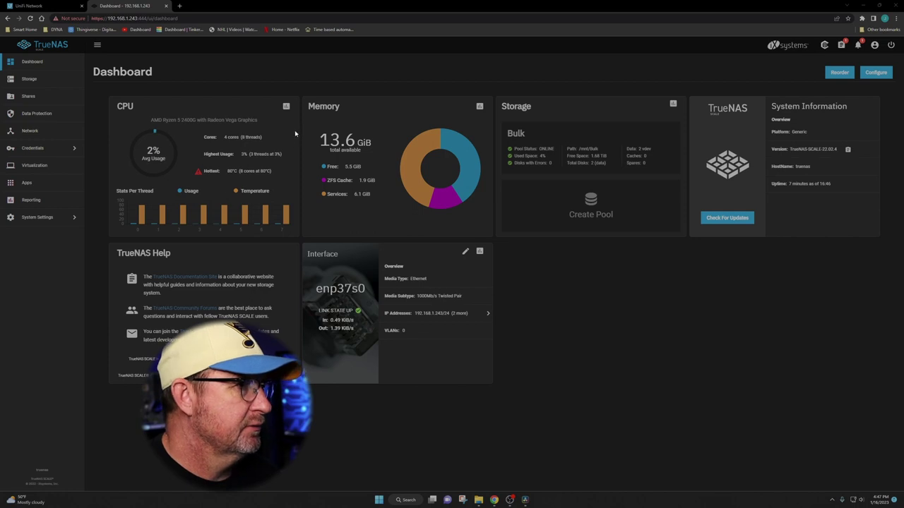
Go to Apps and show the Available Applications catalogue.
{"action": "left_click_drag", "start_coordinate": [295, 132], "coordinate": [145, 159]}
{"action": "left_click_drag", "start_coordinate": [273, 145], "coordinate": [49, 185]}
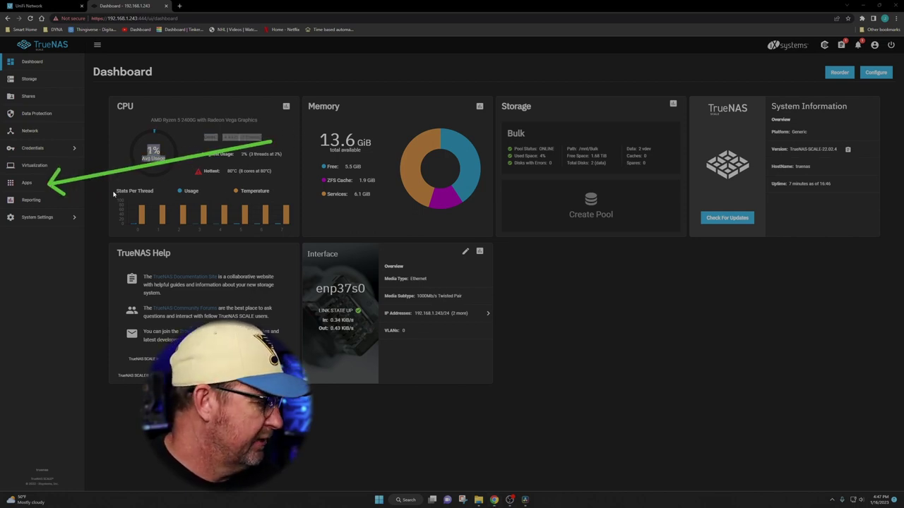
{"action": "left_click", "coordinate": [27, 183]}
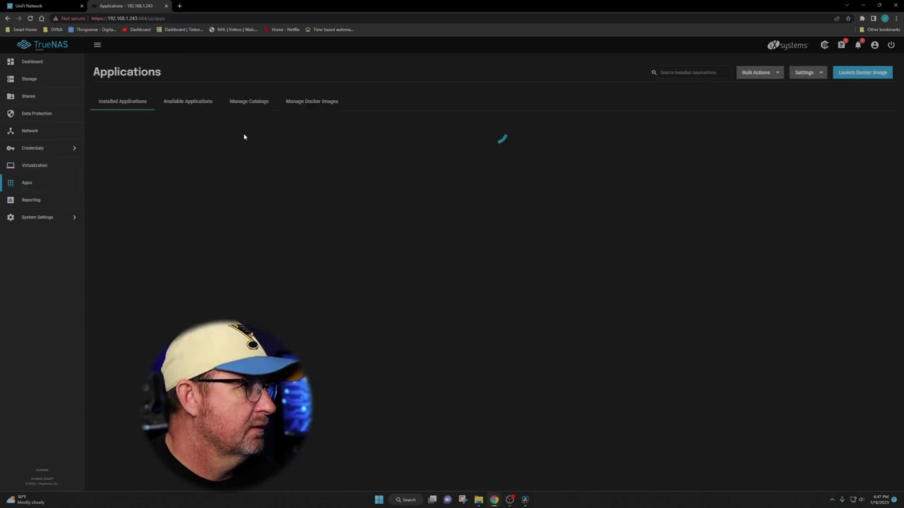
{"action": "mouse_move", "coordinate": [164, 253]}
{"action": "left_mouse_down"}
{"action": "mouse_move", "coordinate": [177, 103]}
{"action": "mouse_move", "coordinate": [186, 108]}
{"action": "left_mouse_up"}
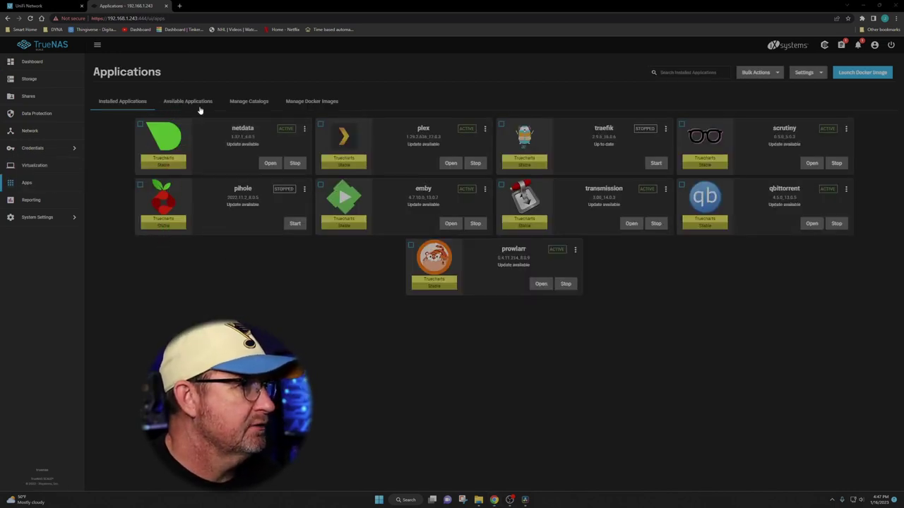
{"action": "left_click", "coordinate": [195, 101]}
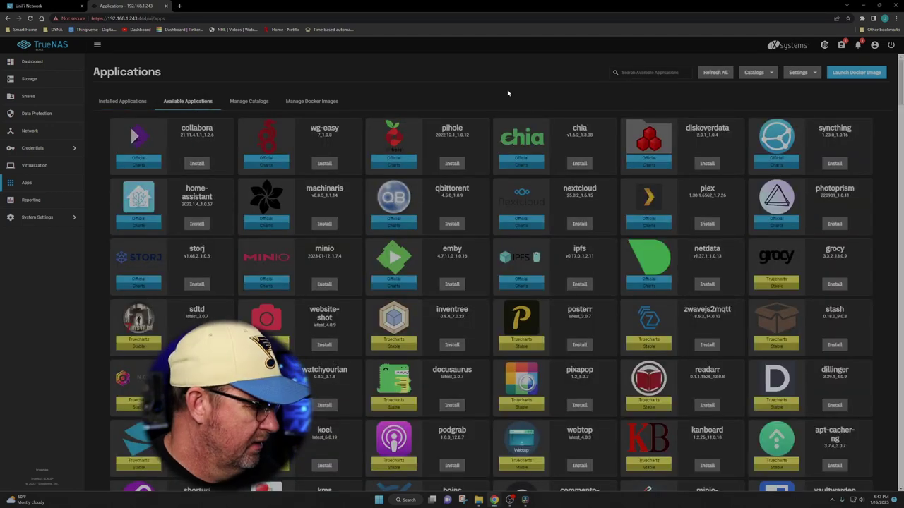
Search the available applications for 'lid' so lidarr is listed.
{"action": "left_click_drag", "start_coordinate": [468, 85], "coordinate": [597, 76]}
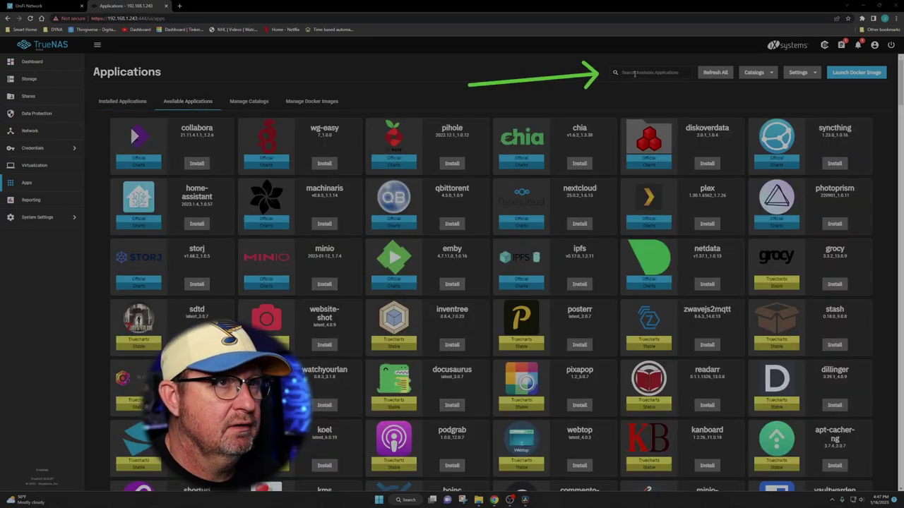
{"action": "left_click", "coordinate": [632, 72]}
{"action": "type", "text": "lets"}
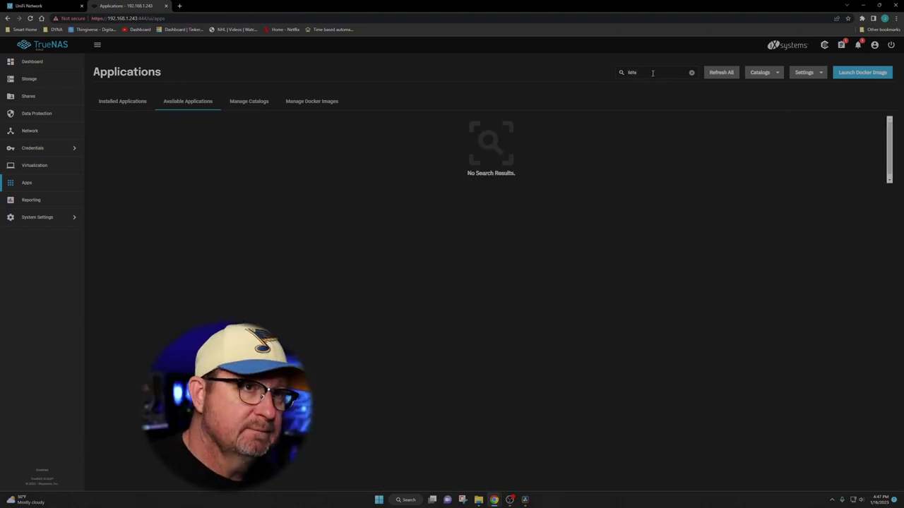
{"action": "key", "text": "BackSpace"}
{"action": "key", "text": "BackSpace"}
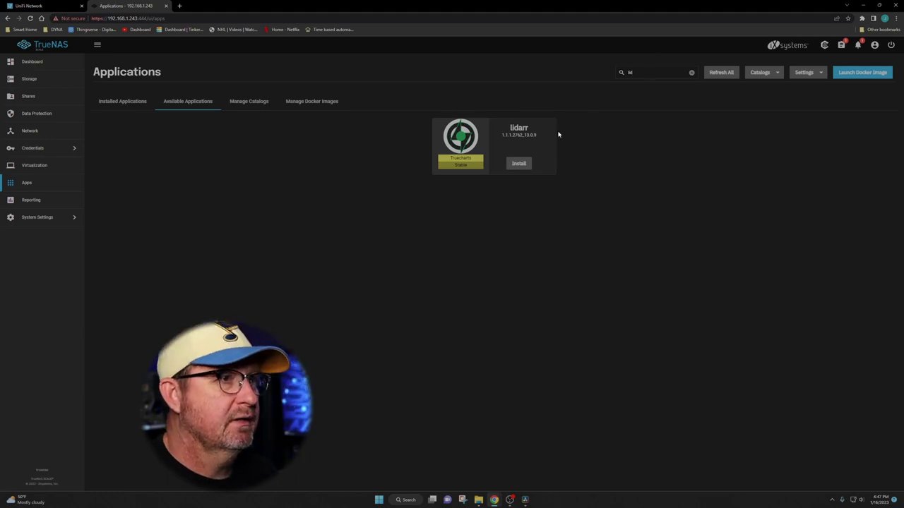
Install lidarr with the name lidarr, default general settings and port 8686, then add extra storage.
{"action": "left_click", "coordinate": [519, 163]}
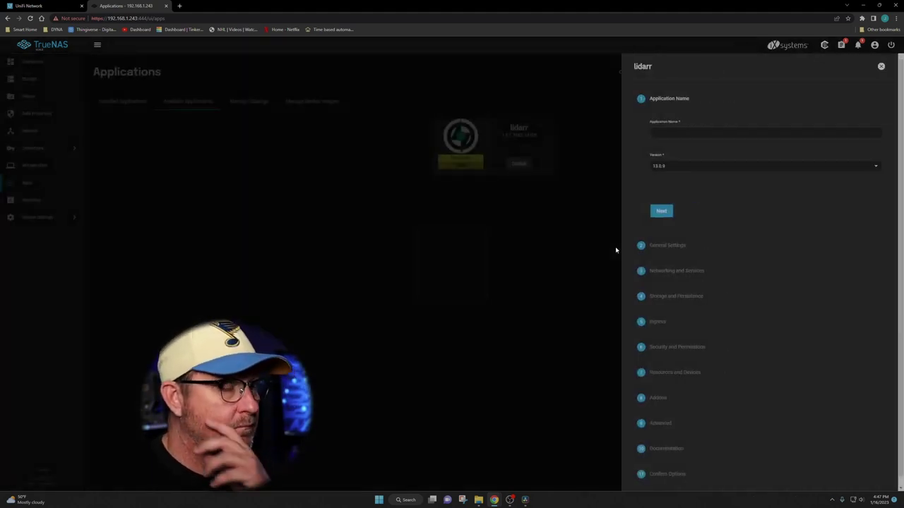
{"action": "left_click_drag", "start_coordinate": [663, 68], "coordinate": [667, 133]}
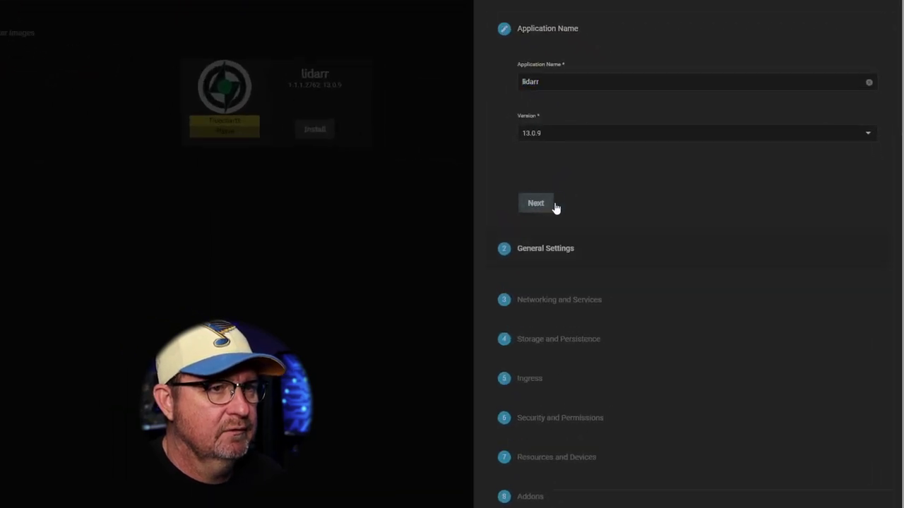
{"action": "left_click", "coordinate": [554, 205]}
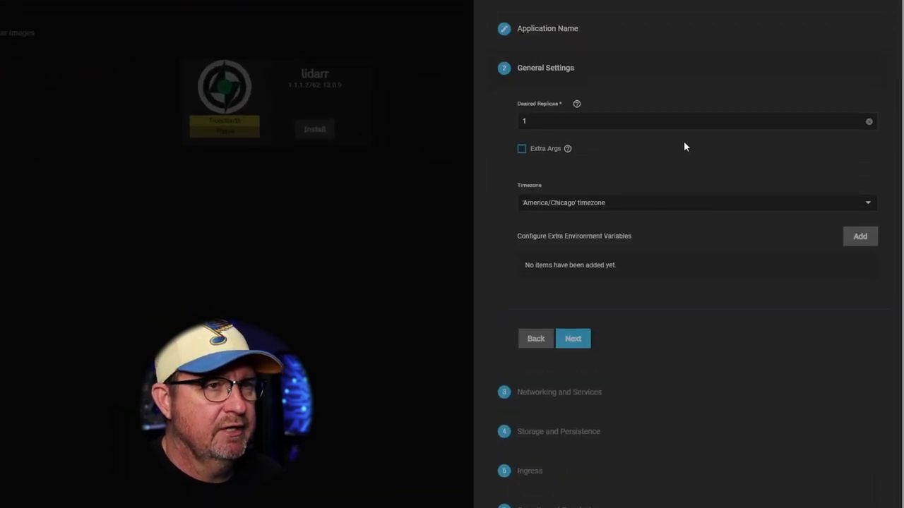
{"action": "left_click", "coordinate": [580, 343]}
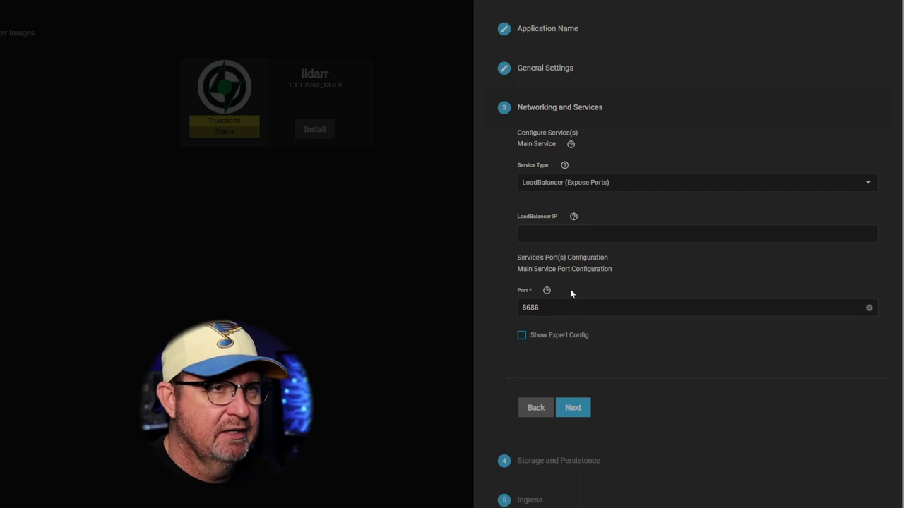
{"action": "left_click", "coordinate": [573, 408]}
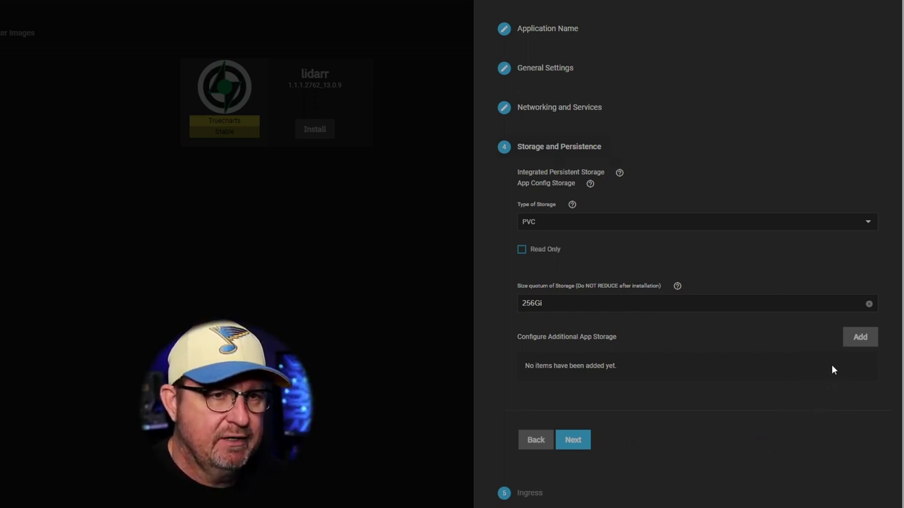
{"action": "left_click", "coordinate": [858, 337]}
Set the additional storage host path to /mnt/Bulk/Media.
{"action": "scroll", "coordinate": [510, 337], "scroll_direction": "down", "scroll_amount": 3}
{"action": "scroll", "coordinate": [603, 306], "scroll_direction": "down", "scroll_amount": 3}
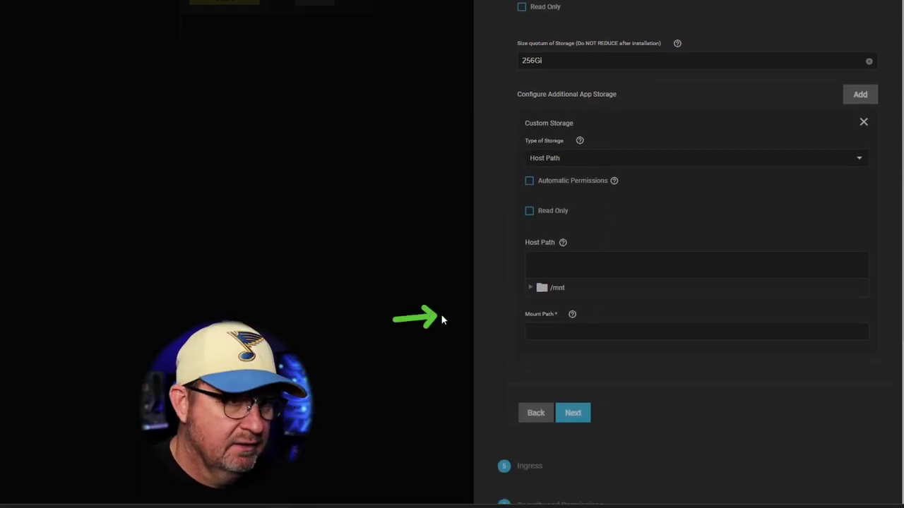
{"action": "left_click", "coordinate": [537, 289]}
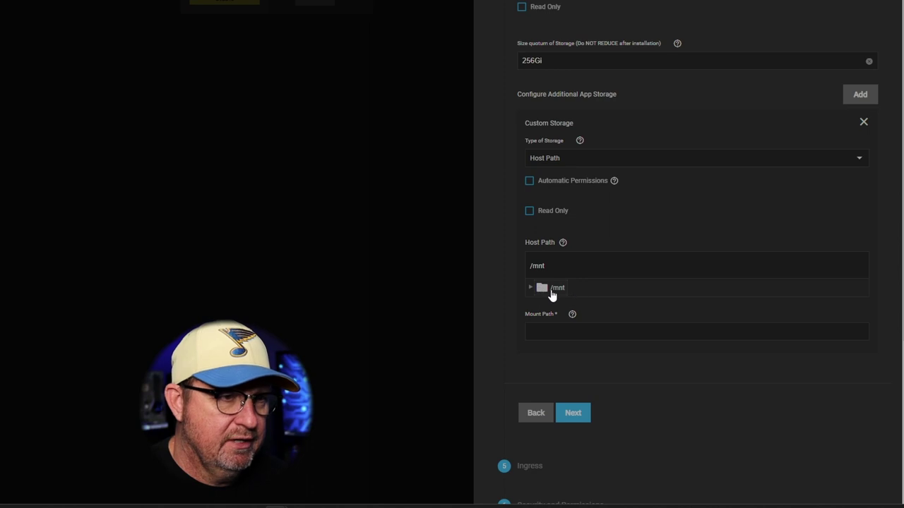
{"action": "left_click", "coordinate": [531, 288]}
{"action": "left_click", "coordinate": [541, 305]}
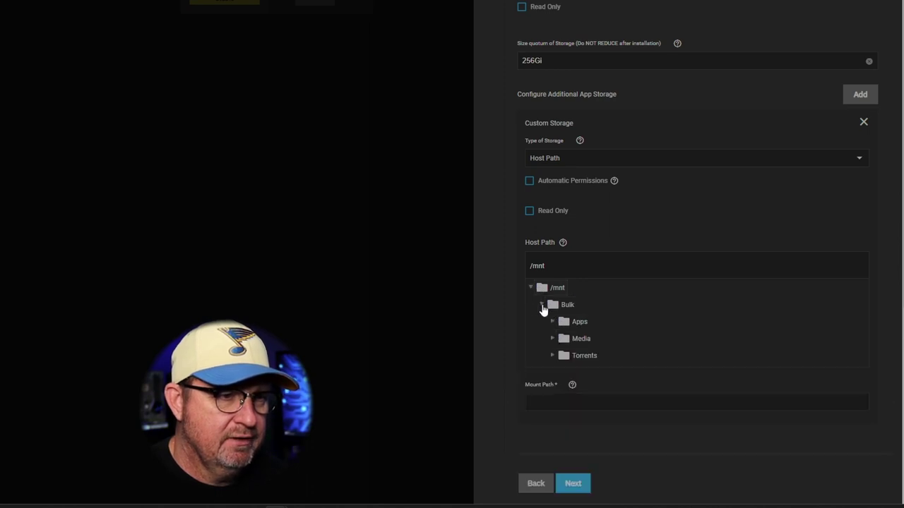
{"action": "left_click", "coordinate": [580, 340]}
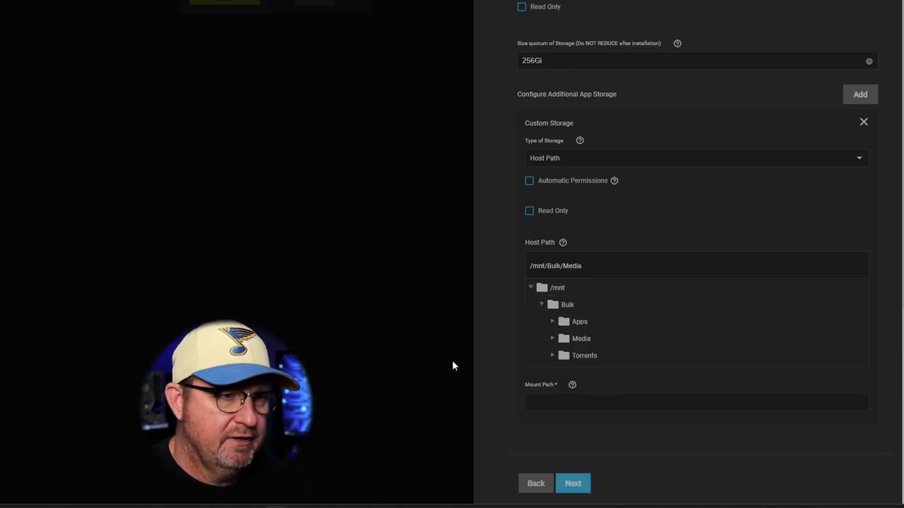
Copy '/Media' from the host path into the Mount Path field.
{"action": "left_click_drag", "start_coordinate": [560, 266], "coordinate": [583, 265]}
{"action": "right_click", "coordinate": [565, 268]}
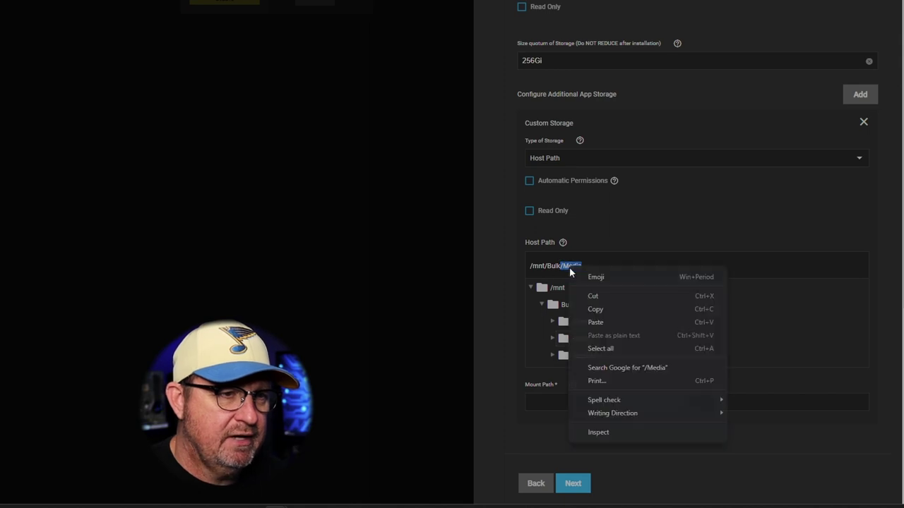
{"action": "left_click", "coordinate": [597, 306]}
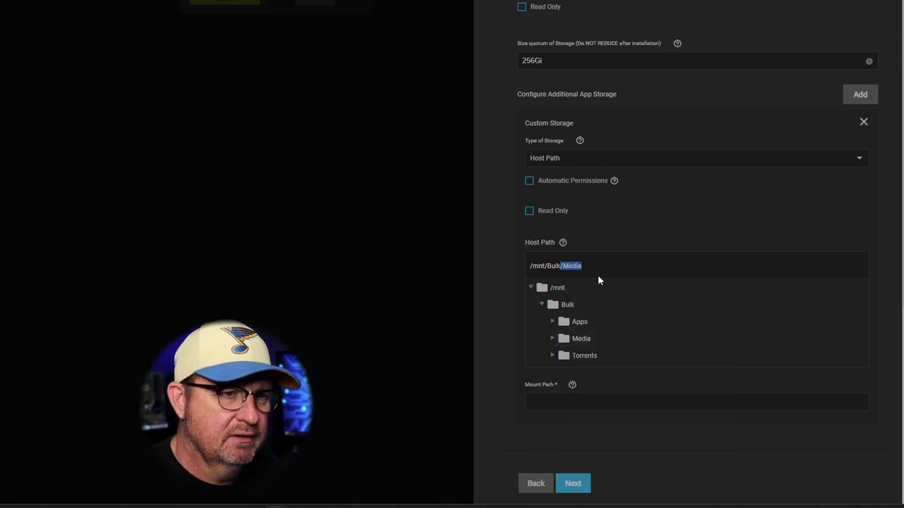
{"action": "left_click", "coordinate": [558, 408]}
{"action": "right_click", "coordinate": [558, 403]}
{"action": "left_click", "coordinate": [586, 323]}
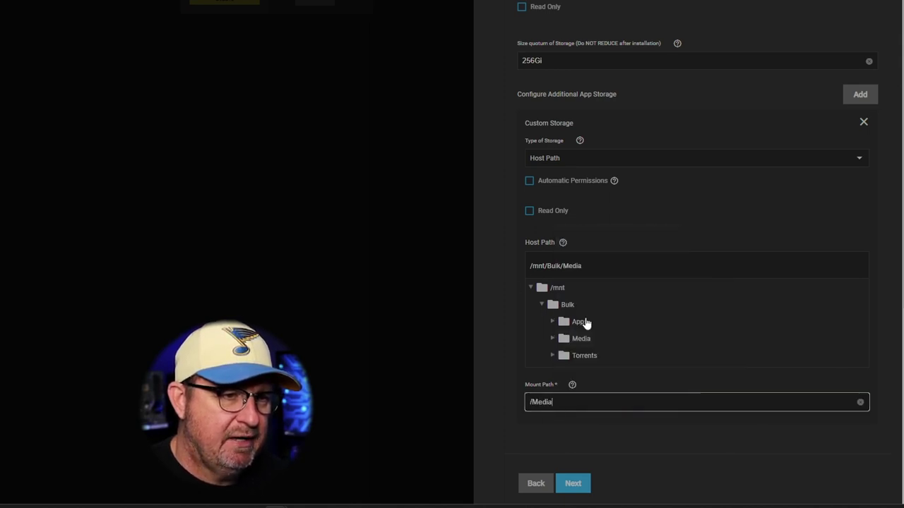
{"action": "scroll", "coordinate": [536, 353], "scroll_direction": "down", "scroll_amount": 2}
Accept defaults for Ingress, user and group 568, and CPU/RAM resources.
{"action": "left_click", "coordinate": [572, 374]}
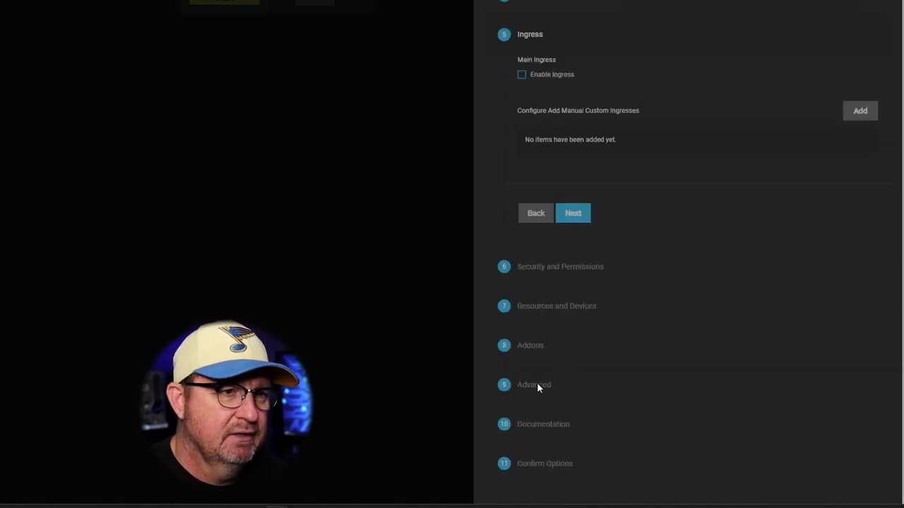
{"action": "left_click", "coordinate": [572, 213]}
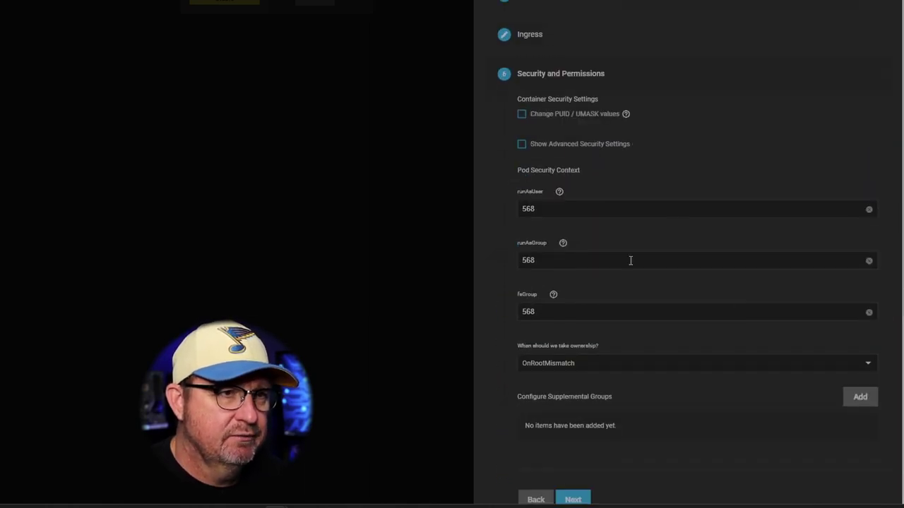
{"action": "scroll", "coordinate": [492, 330], "scroll_direction": "down", "scroll_amount": 3}
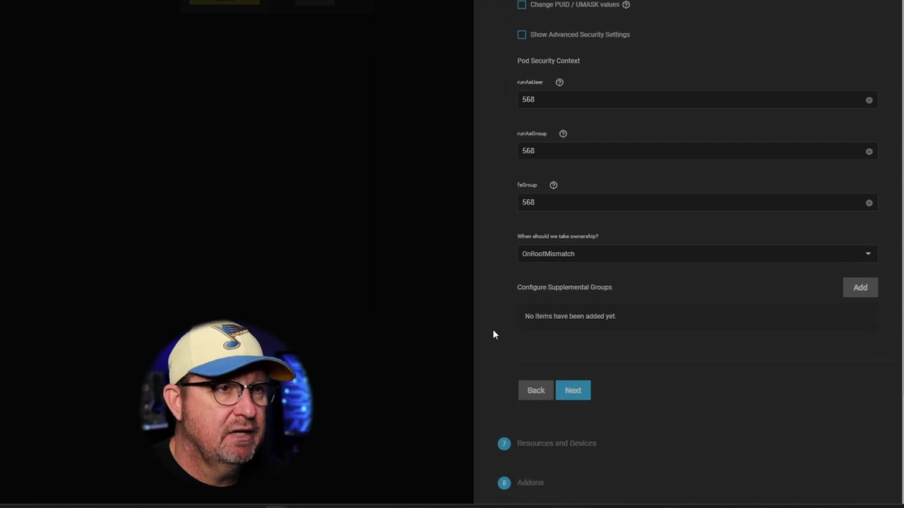
{"action": "scroll", "coordinate": [521, 189], "scroll_direction": "up", "scroll_amount": 1}
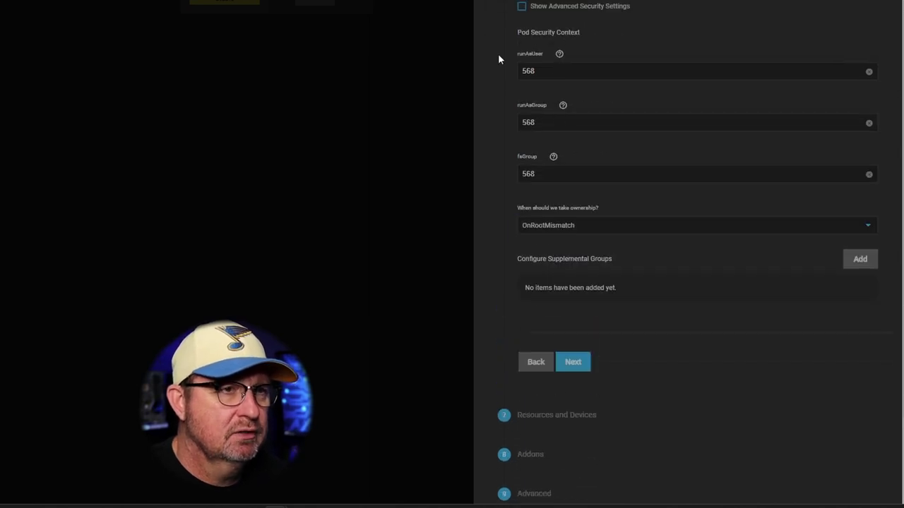
{"action": "left_click", "coordinate": [574, 364]}
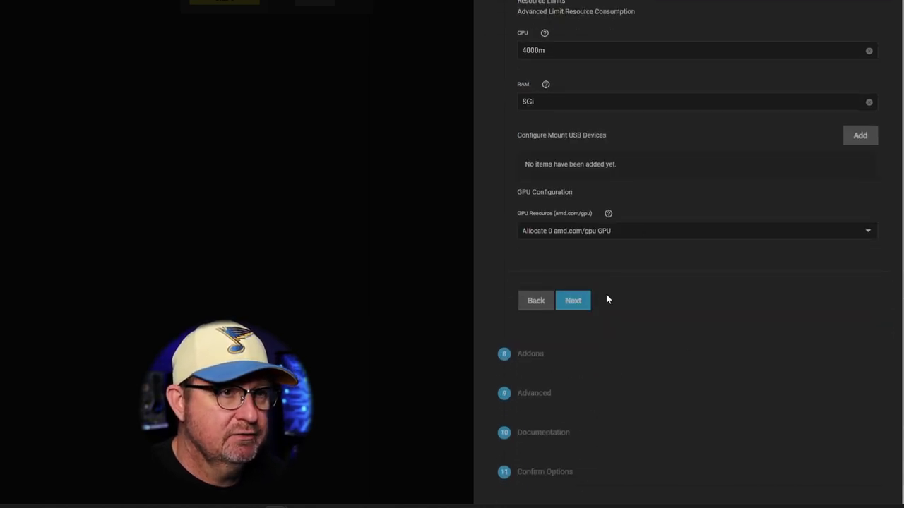
{"action": "left_click", "coordinate": [583, 305]}
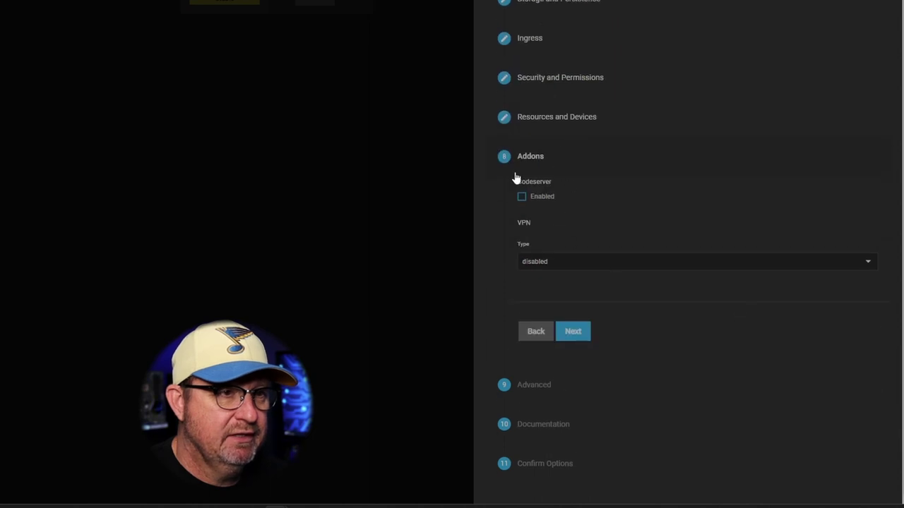
Check the VPN Type options on Addons and leave the VPN disabled.
{"action": "left_click", "coordinate": [548, 261]}
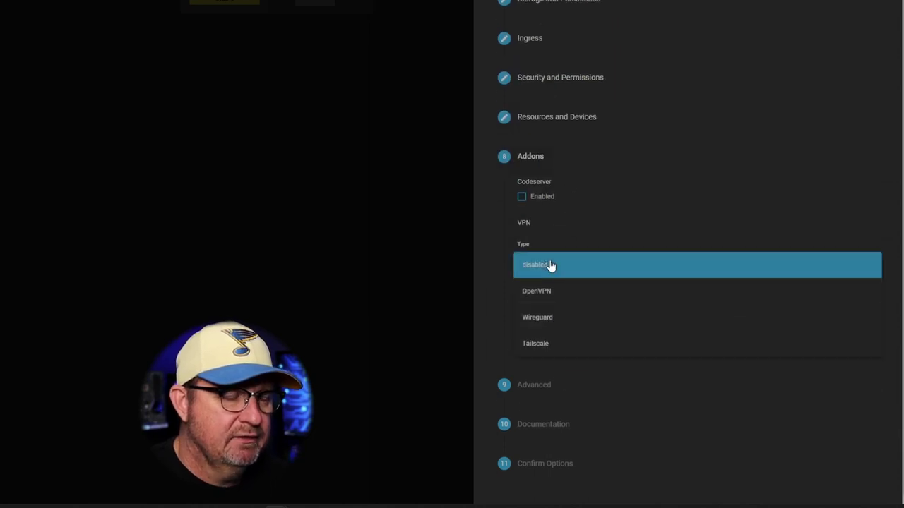
{"action": "left_click", "coordinate": [682, 115]}
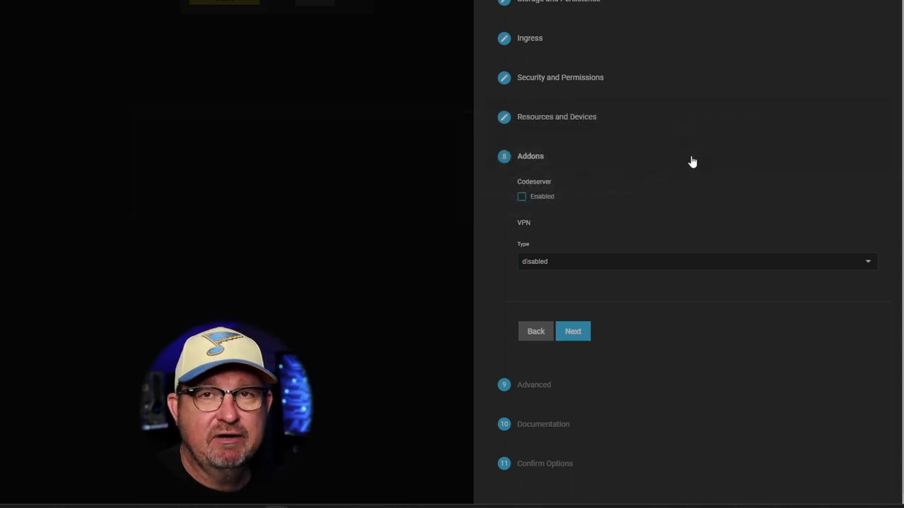
{"action": "left_click", "coordinate": [617, 268]}
{"action": "left_click", "coordinate": [616, 268]}
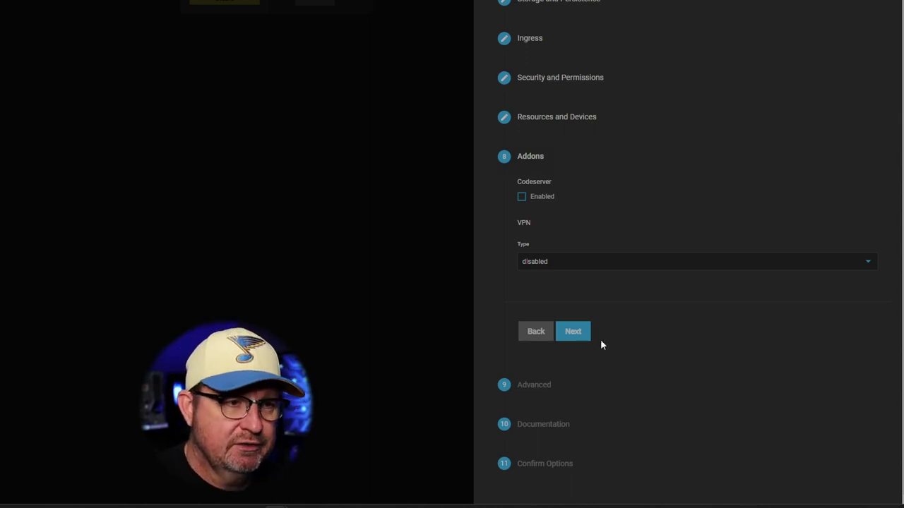
Advance through Advanced, Documentation and Confirm Options, save lidarr, and return to Installed Applications.
{"action": "left_click", "coordinate": [573, 336]}
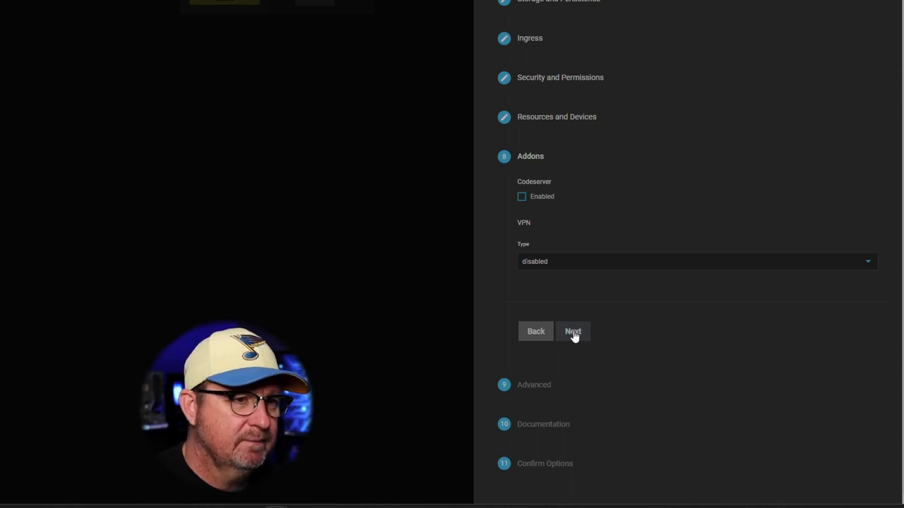
{"action": "left_click", "coordinate": [572, 334]}
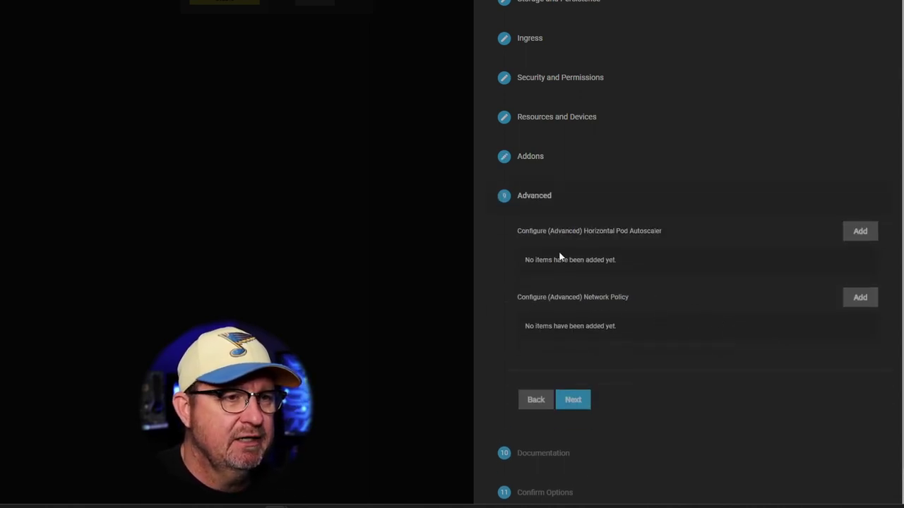
{"action": "left_click", "coordinate": [575, 402]}
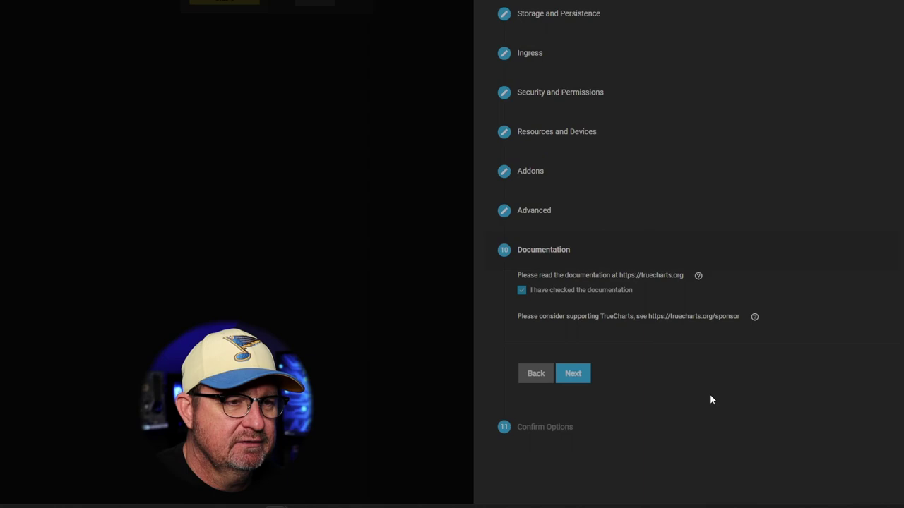
{"action": "left_click", "coordinate": [573, 375]}
{"action": "scroll", "coordinate": [614, 361], "scroll_direction": "down", "scroll_amount": 10}
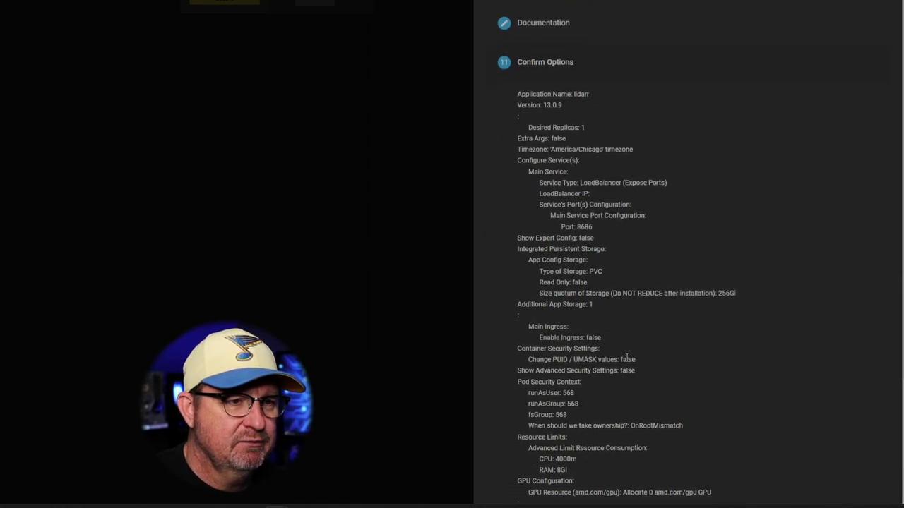
{"action": "left_click", "coordinate": [600, 453]}
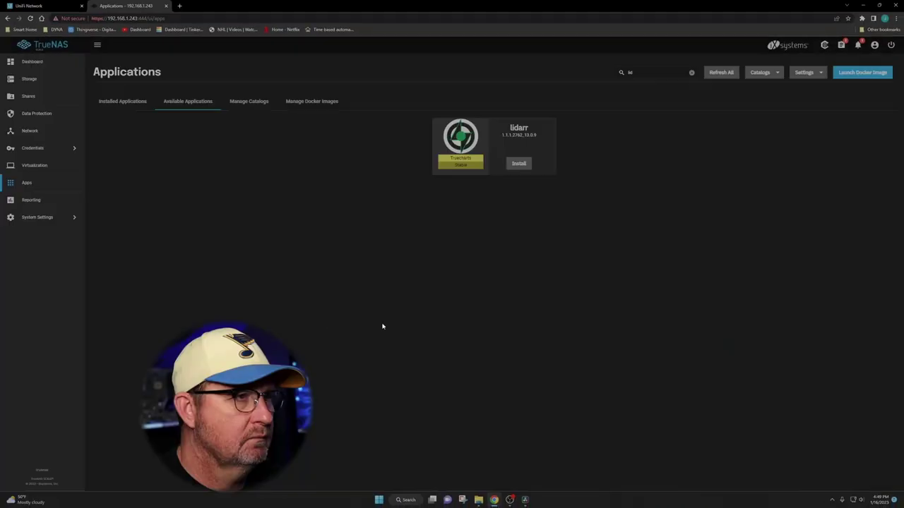
{"action": "left_click_drag", "start_coordinate": [182, 299], "coordinate": [132, 122]}
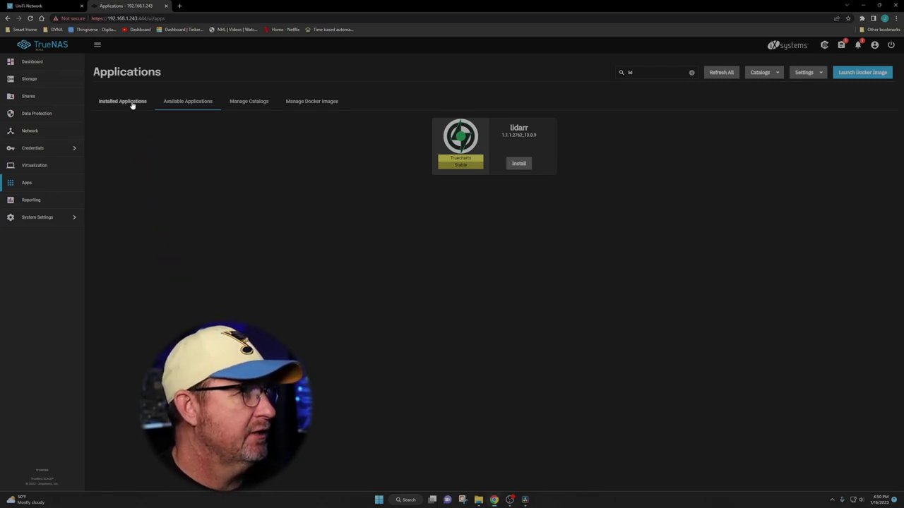
{"action": "left_click", "coordinate": [131, 103]}
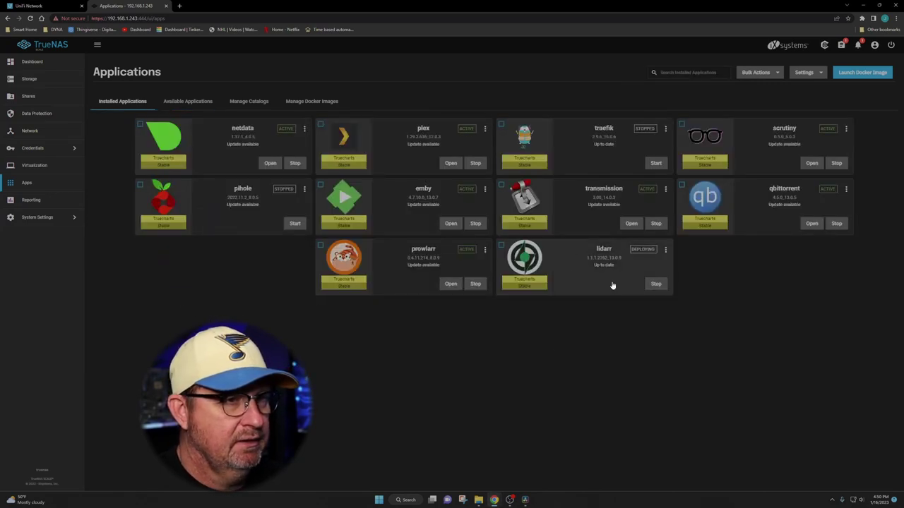
Wait for lidarr to become Active, then open its web interface on port 8686.
{"action": "mouse_move", "coordinate": [513, 338]}
{"action": "left_mouse_down"}
{"action": "mouse_move", "coordinate": [565, 348]}
{"action": "mouse_move", "coordinate": [526, 196]}
{"action": "mouse_move", "coordinate": [702, 360]}
{"action": "left_mouse_up"}
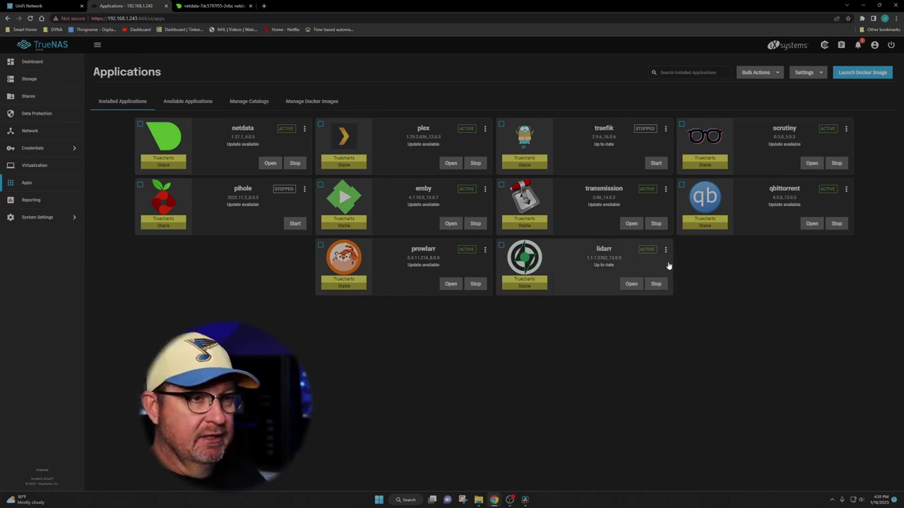
{"action": "left_click", "coordinate": [631, 284]}
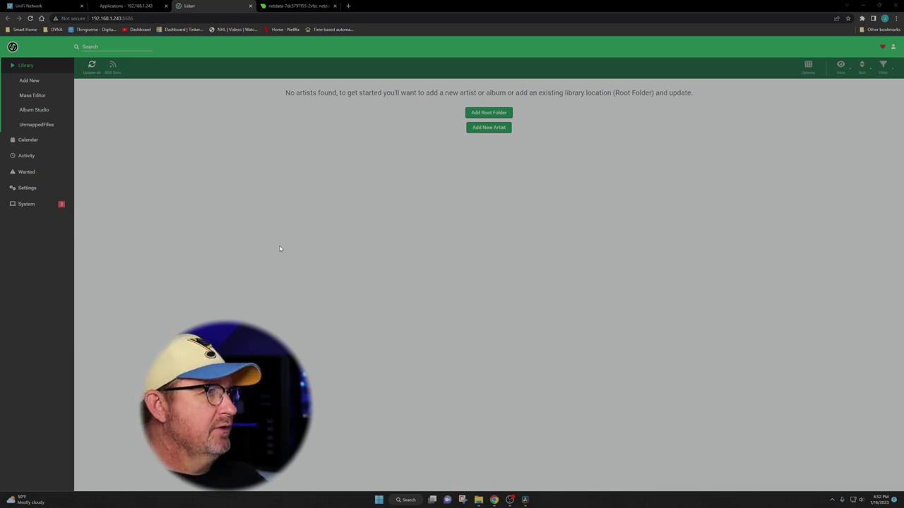
Check Lidarr's System status, then go to Settings > Download Clients.
{"action": "left_click", "coordinate": [32, 205]}
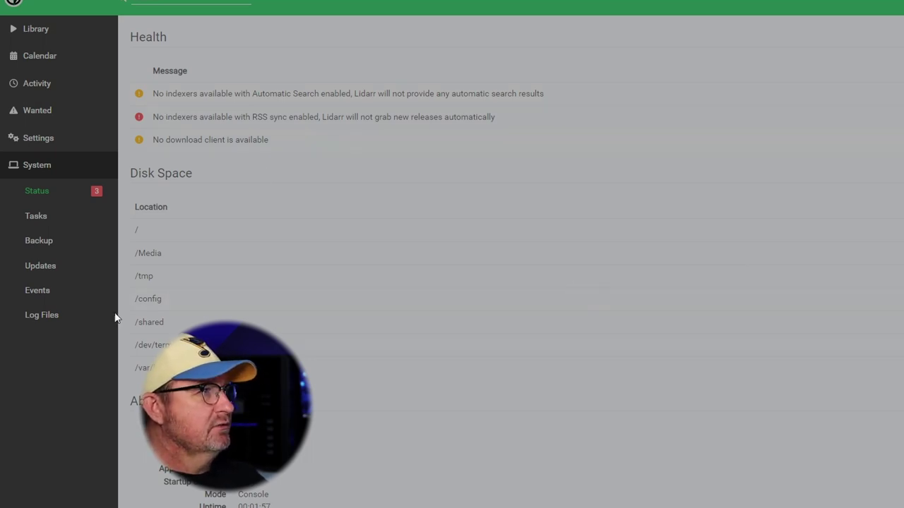
{"action": "left_click", "coordinate": [39, 143]}
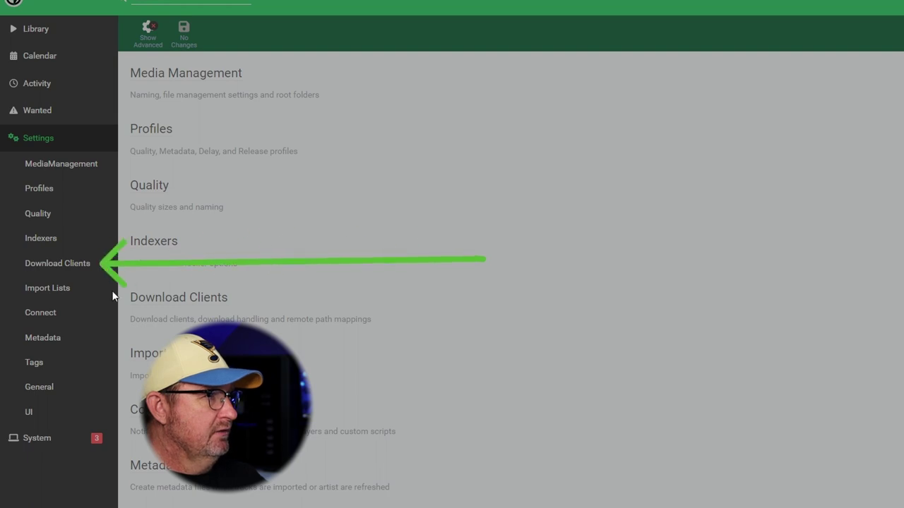
{"action": "left_click", "coordinate": [67, 266]}
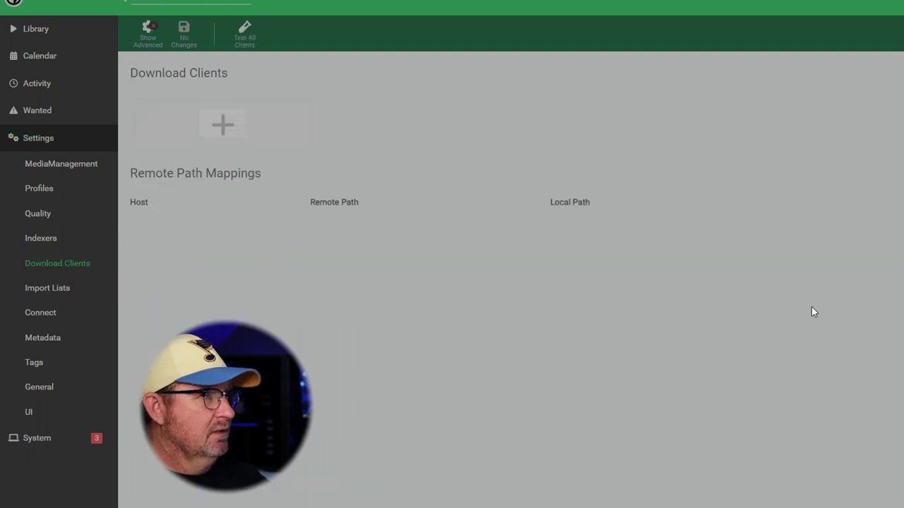
Add a qBittorrent download client named qBittorrent with host 192.168.1.243.
{"action": "left_click", "coordinate": [223, 127]}
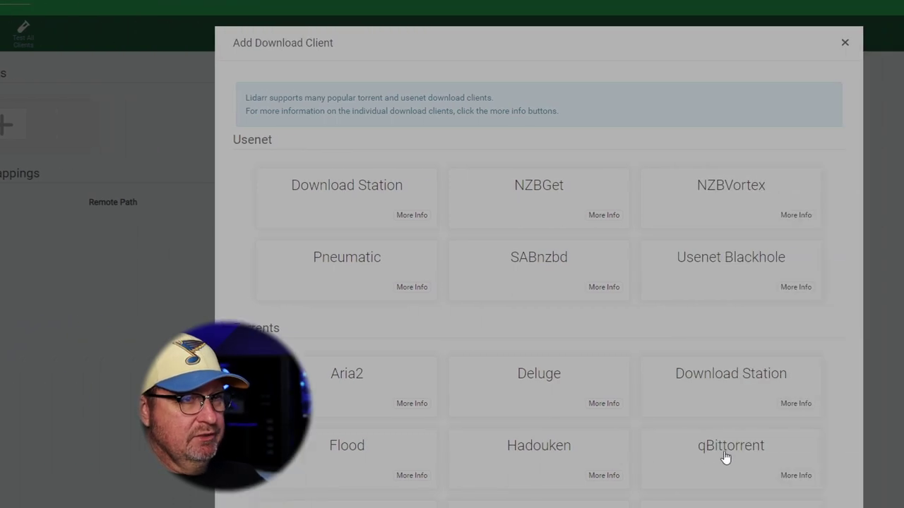
{"action": "mouse_move", "coordinate": [695, 411]}
{"action": "left_mouse_down"}
{"action": "mouse_move", "coordinate": [672, 353]}
{"action": "mouse_move", "coordinate": [558, 374]}
{"action": "left_mouse_up"}
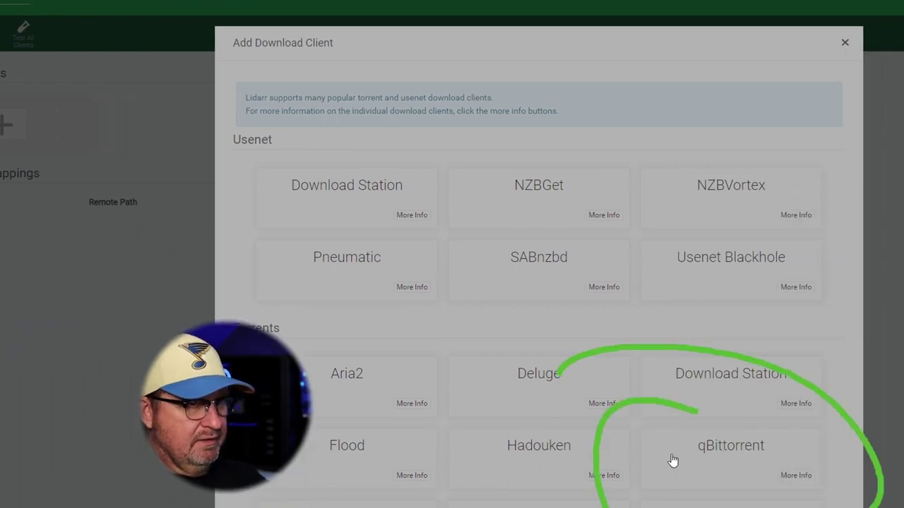
{"action": "key", "text": "e"}
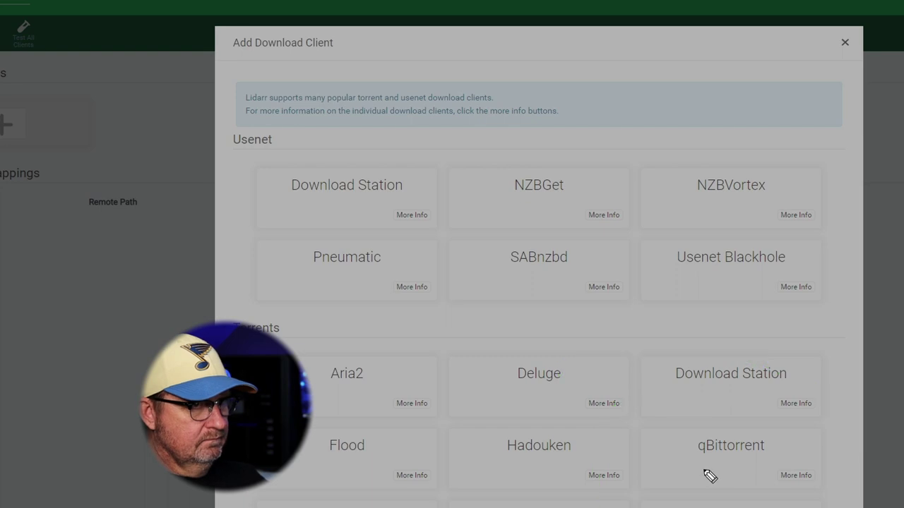
{"action": "left_click", "coordinate": [672, 459]}
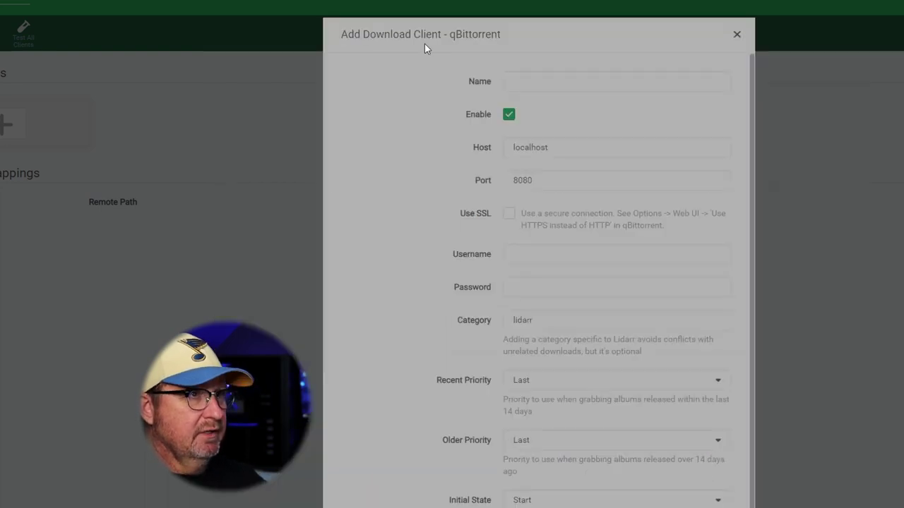
{"action": "left_click", "coordinate": [529, 84]}
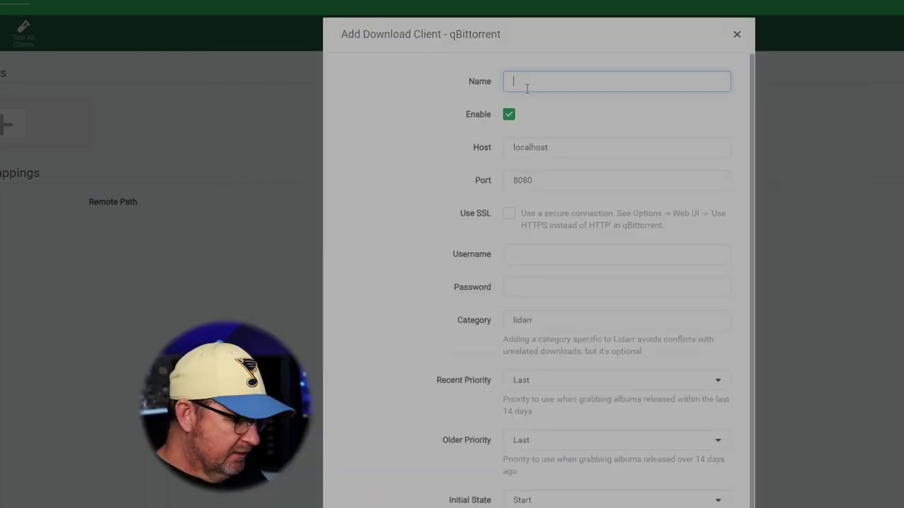
{"action": "type", "text": "qBit"}
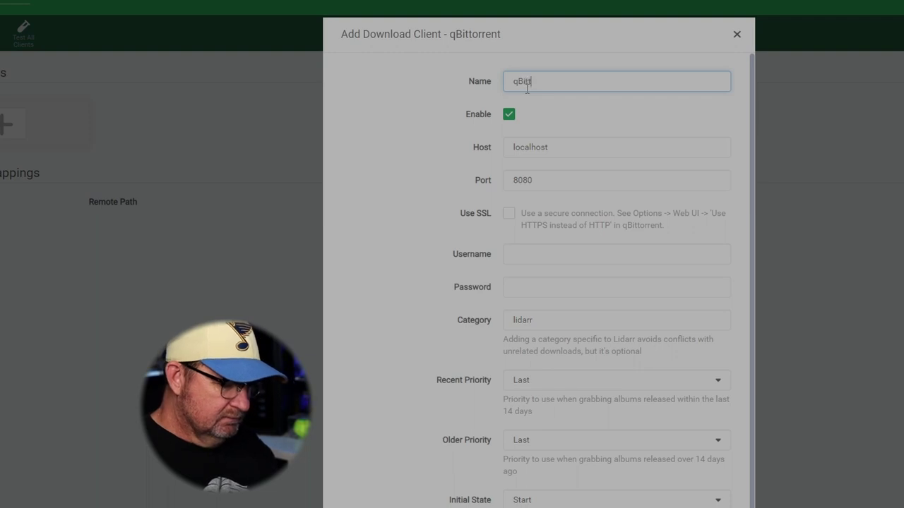
{"action": "type", "text": "torrent"}
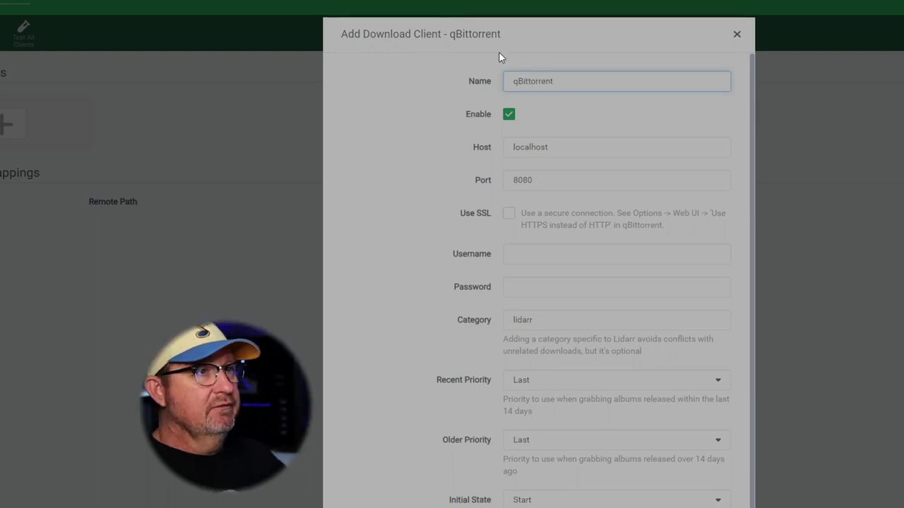
{"action": "left_click", "coordinate": [560, 150]}
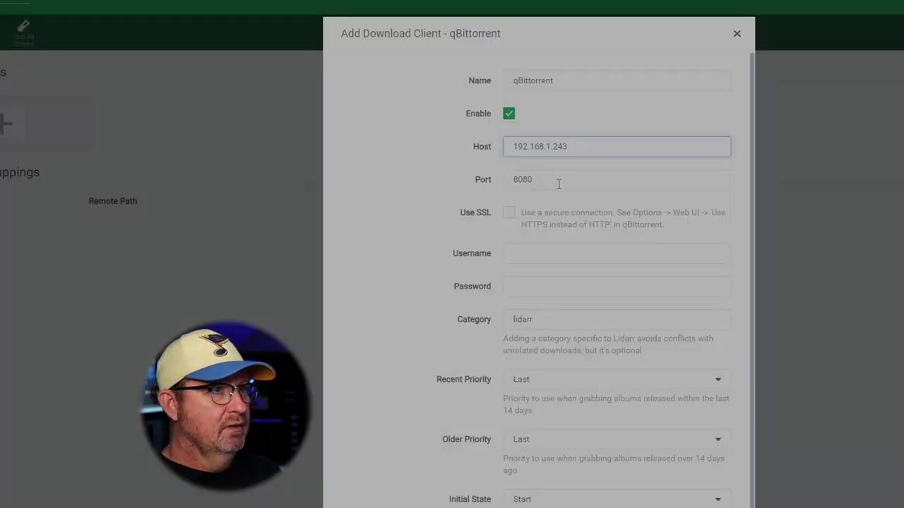
{"action": "key", "text": "Tab"}
Set the qBittorrent client port to 10095, checking it against qBittorrent's web UI.
{"action": "type", "text": "100"}
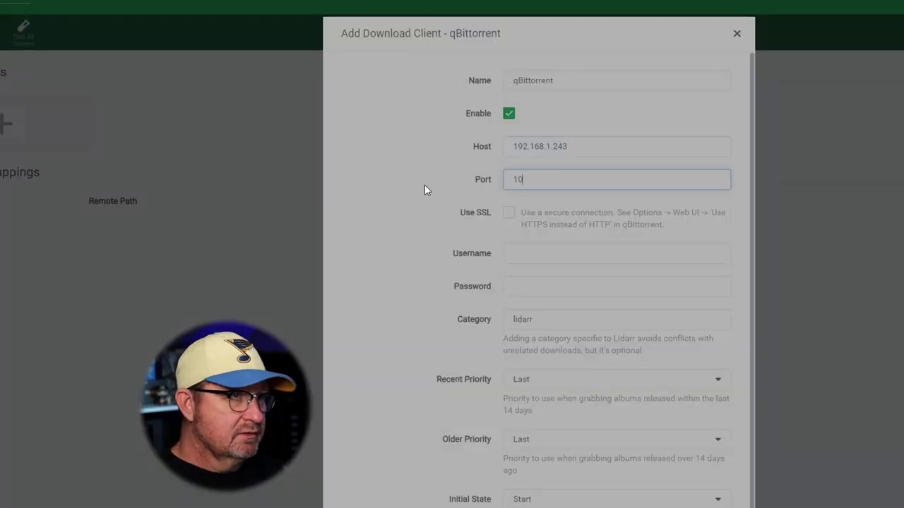
{"action": "type", "text": "95"}
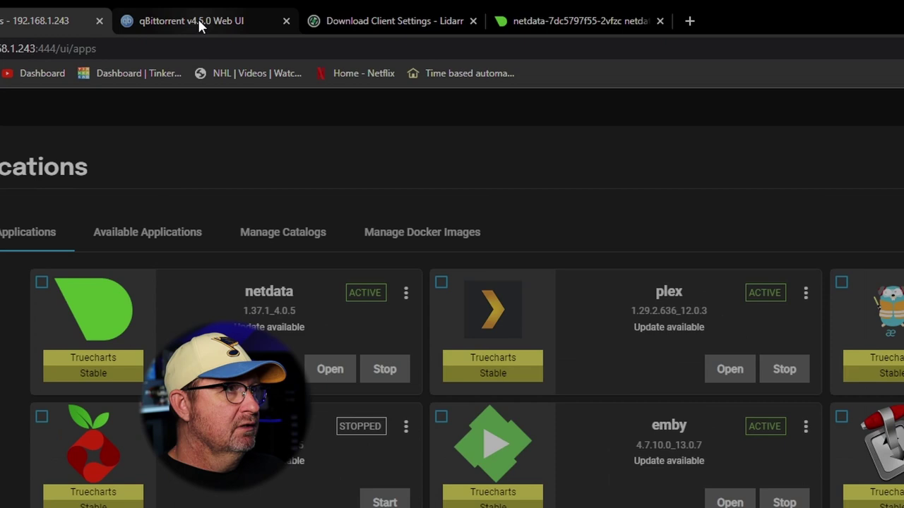
{"action": "left_click", "coordinate": [197, 18]}
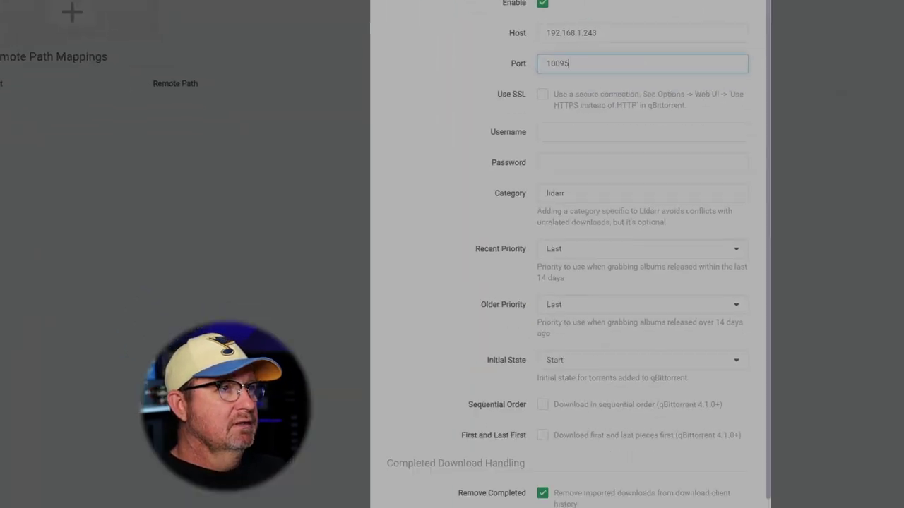
{"action": "left_click", "coordinate": [593, 126]}
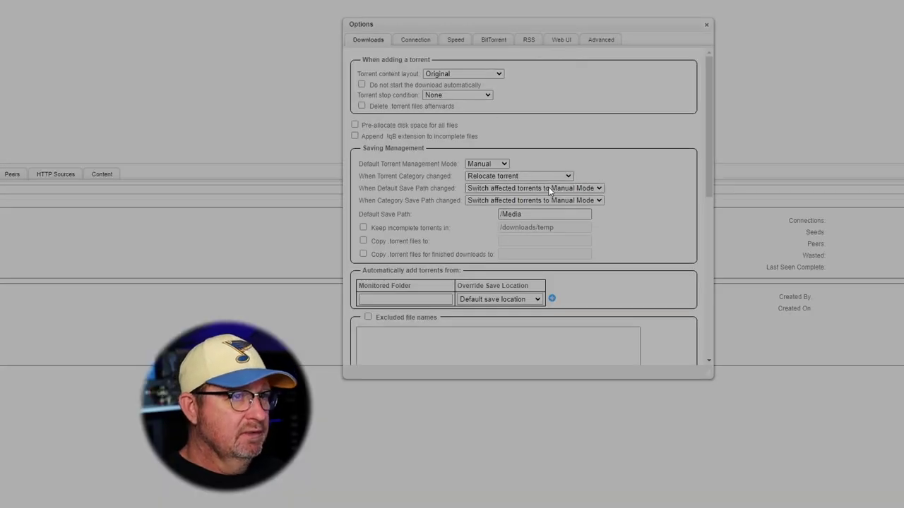
Review qBittorrent's Connection, Speed, BitTorrent, RSS and Web UI options, then close them.
{"action": "left_click", "coordinate": [416, 40]}
{"action": "left_click", "coordinate": [455, 41]}
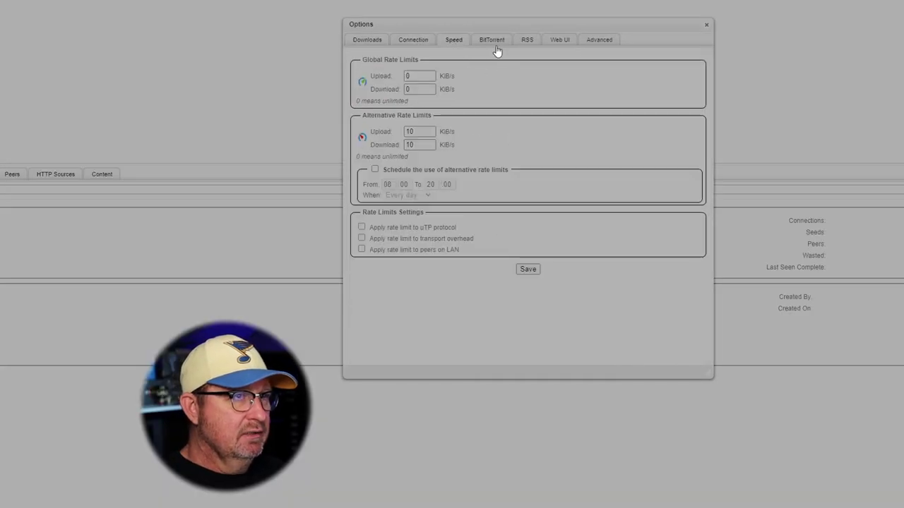
{"action": "left_click", "coordinate": [494, 42]}
{"action": "left_click", "coordinate": [529, 41]}
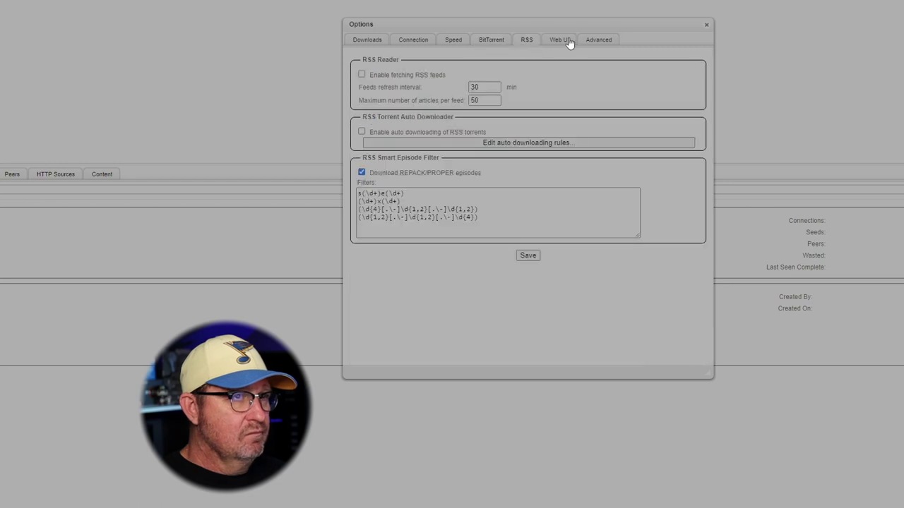
{"action": "left_click", "coordinate": [565, 41]}
{"action": "scroll", "coordinate": [567, 116], "scroll_direction": "down", "scroll_amount": 3}
{"action": "scroll", "coordinate": [566, 115], "scroll_direction": "up", "scroll_amount": 1}
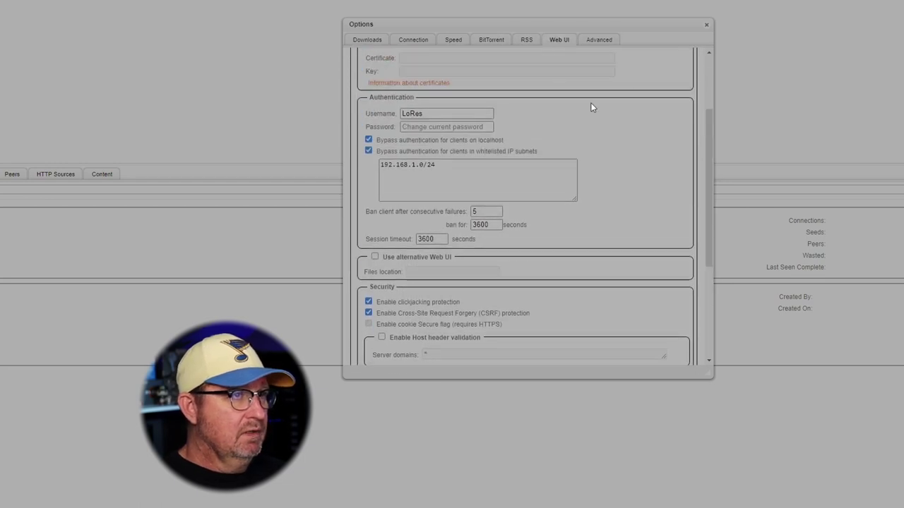
{"action": "left_click", "coordinate": [706, 26]}
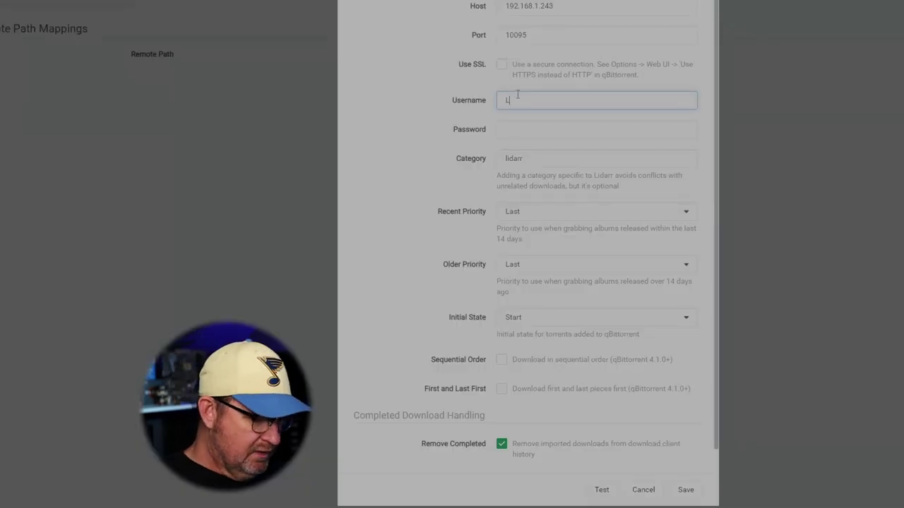
Enter the qBittorrent login credentials, pass the connection test, and save the download client.
{"action": "type", "text": "Res"}
{"action": "key", "text": "Tab"}
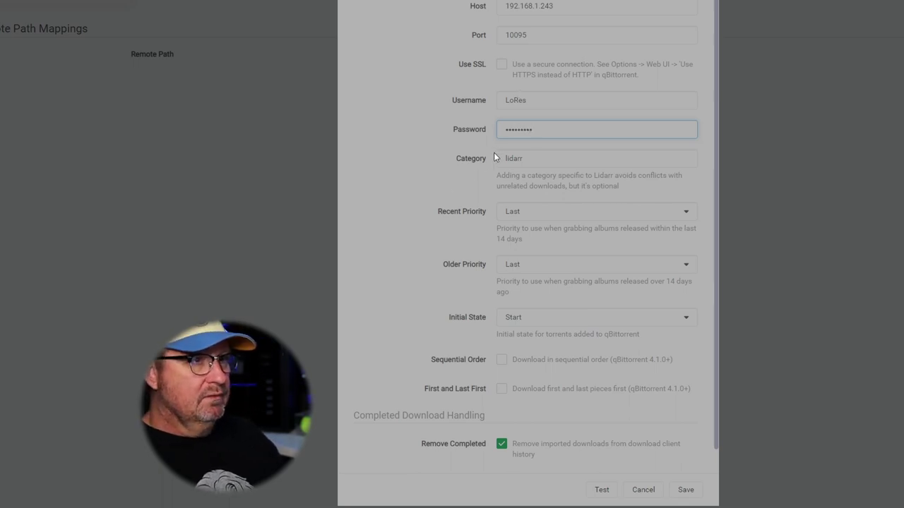
{"action": "scroll", "coordinate": [389, 208], "scroll_direction": "down", "scroll_amount": 1}
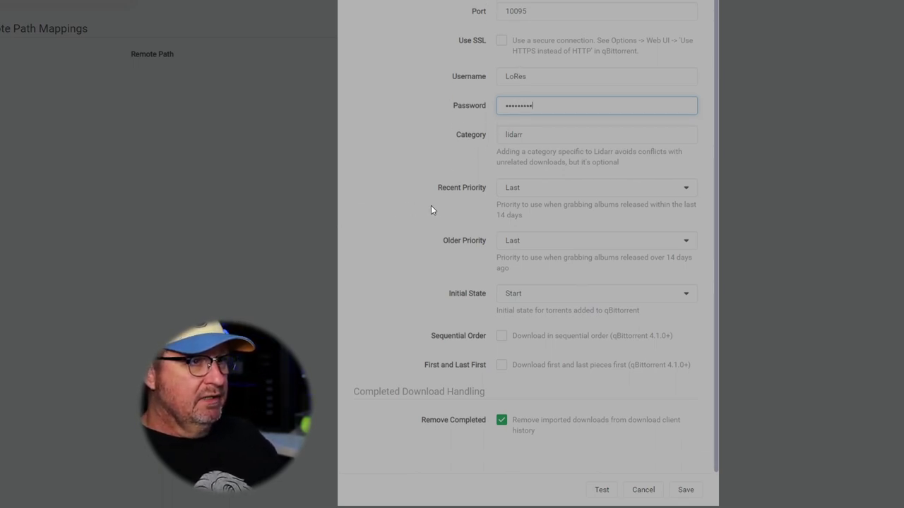
{"action": "left_click", "coordinate": [601, 489]}
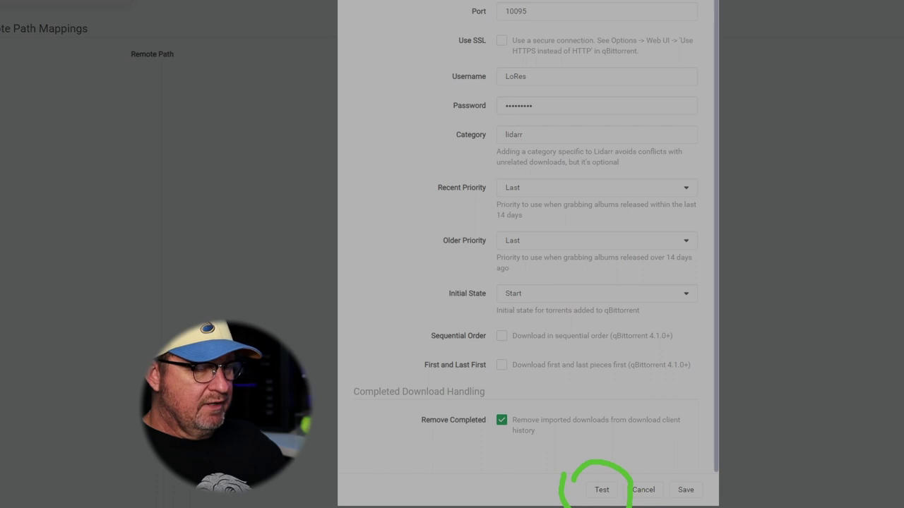
{"action": "key", "text": "Return"}
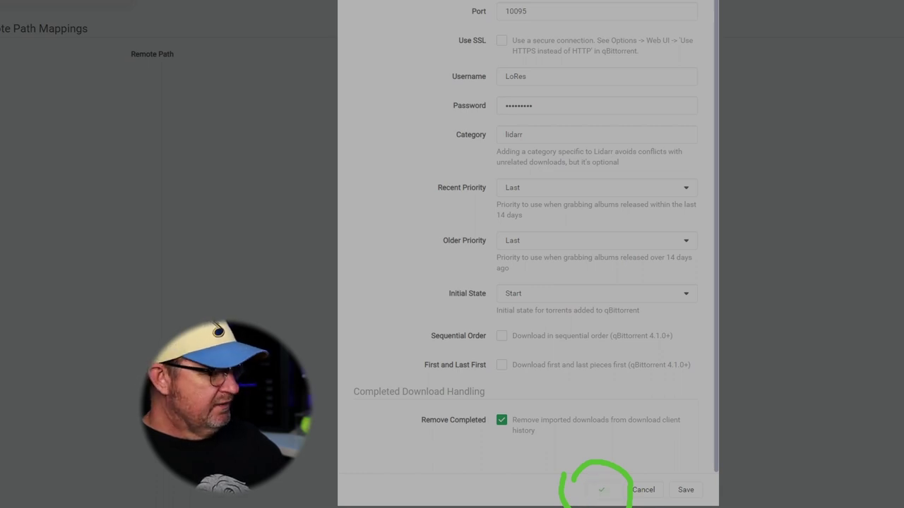
{"action": "left_click", "coordinate": [687, 490]}
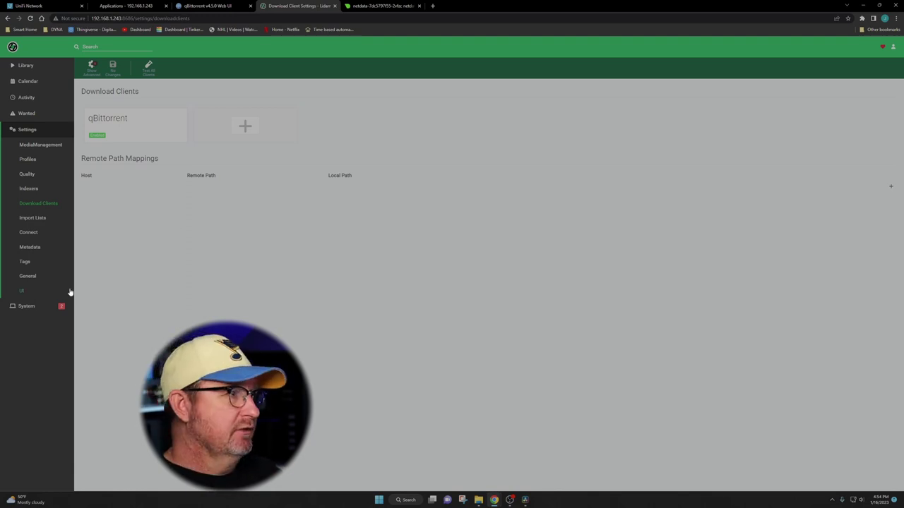
Review Lidarr's System Status health warnings, then go to the Settings overview.
{"action": "left_click", "coordinate": [26, 306]}
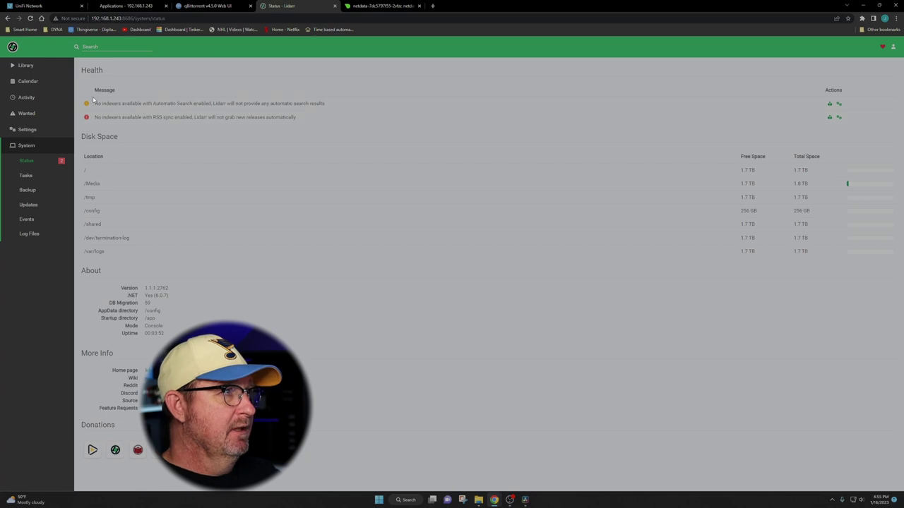
{"action": "left_click", "coordinate": [27, 131]}
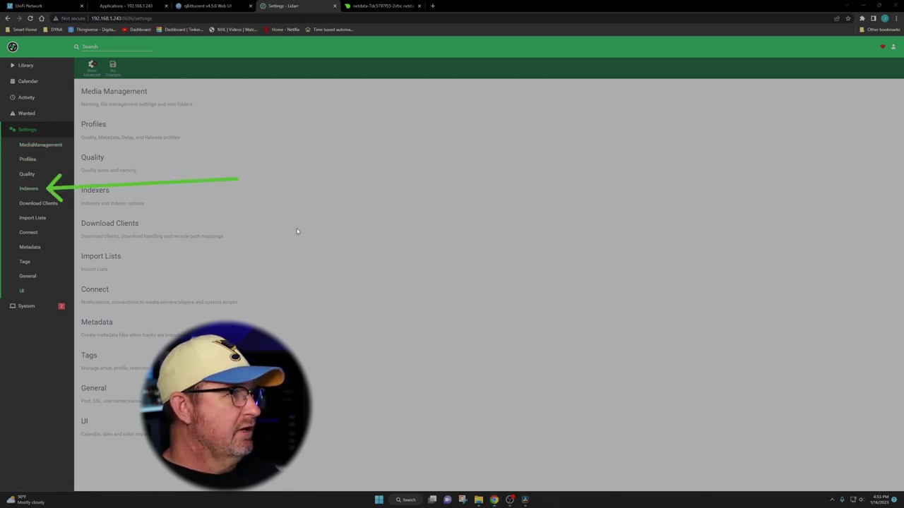
View the available indexer types in Lidarr's Indexers settings without adding one.
{"action": "left_click", "coordinate": [33, 192]}
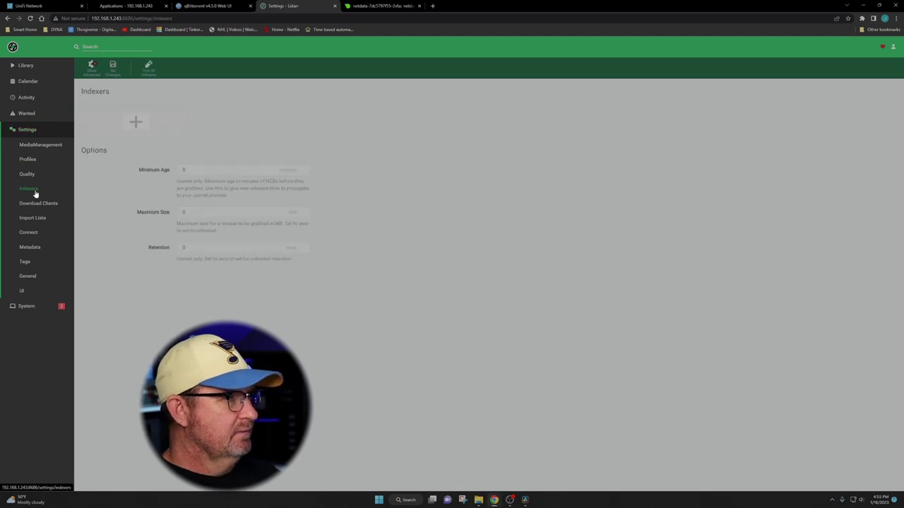
{"action": "left_click", "coordinate": [136, 121]}
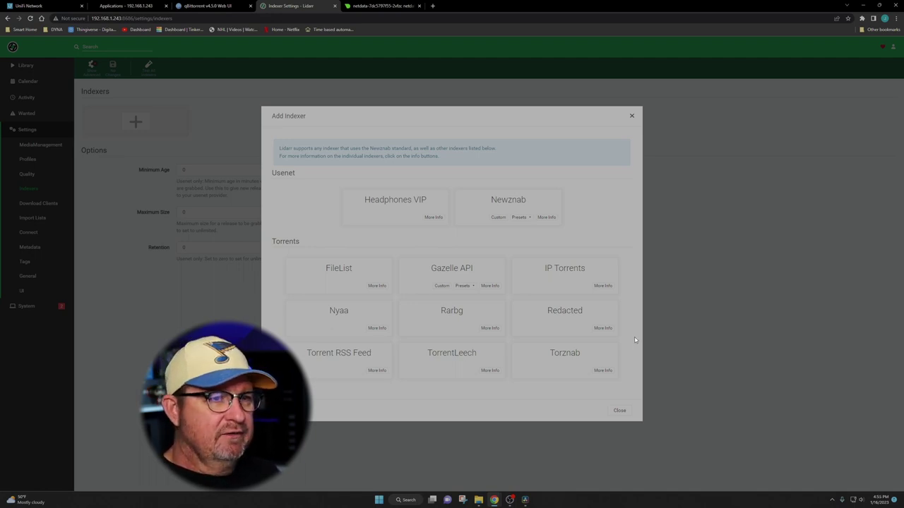
{"action": "left_click", "coordinate": [619, 410]}
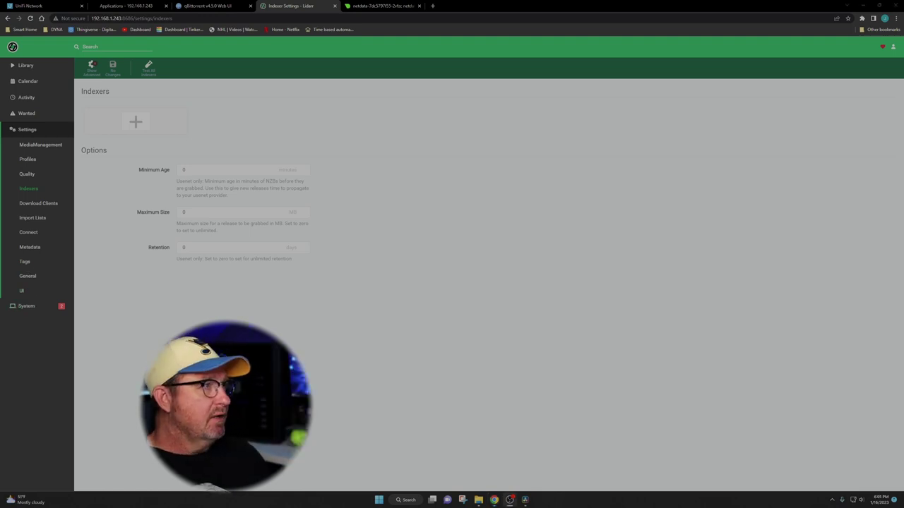
Open Prowlarr's web interface from the TrueNAS SCALE installed applications page.
{"action": "left_click", "coordinate": [138, 11]}
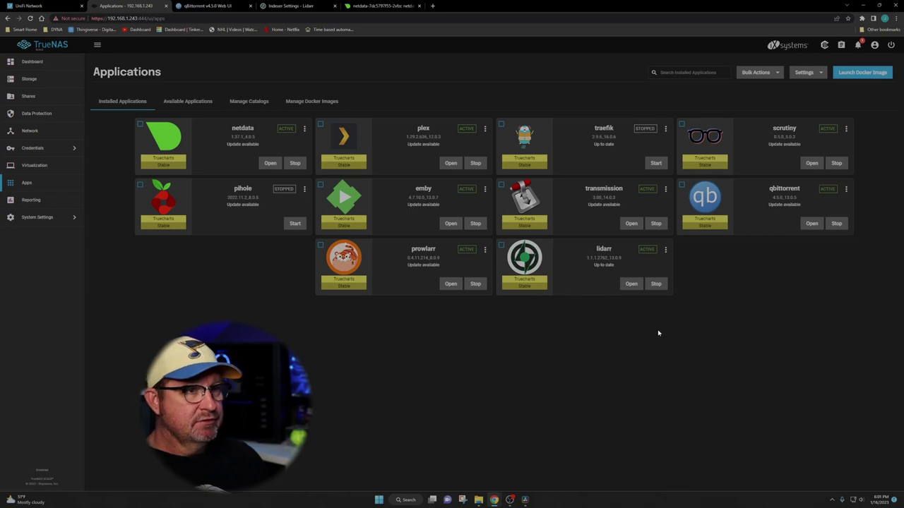
{"action": "mouse_move", "coordinate": [428, 273]}
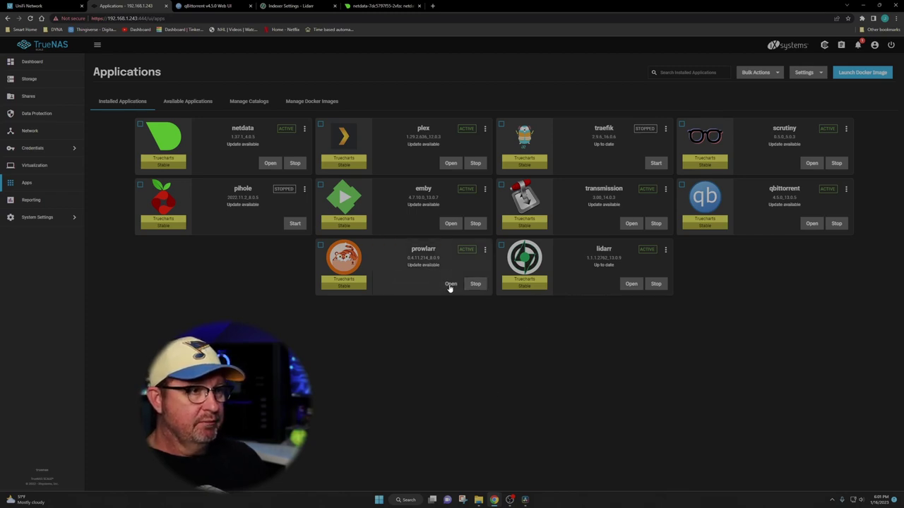
{"action": "left_click", "coordinate": [450, 284]}
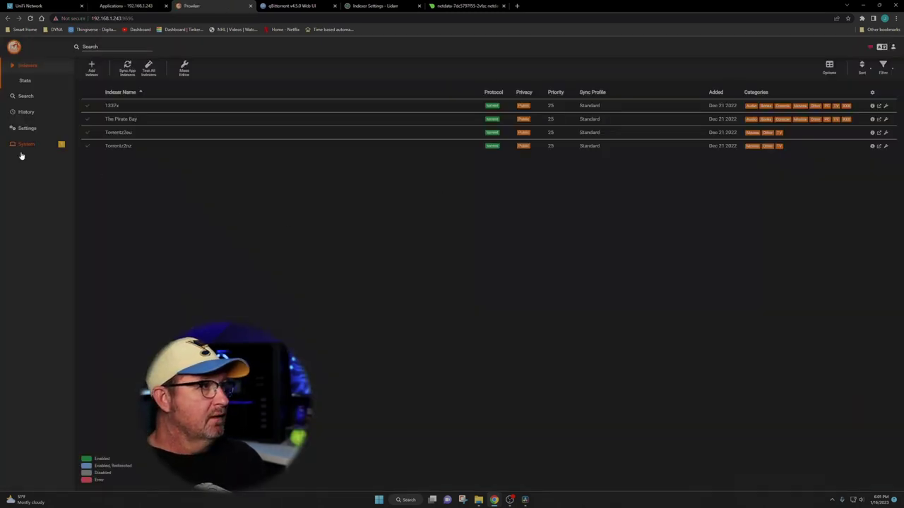
Check Prowlarr's system status and go to its Settings overview.
{"action": "left_click", "coordinate": [43, 146]}
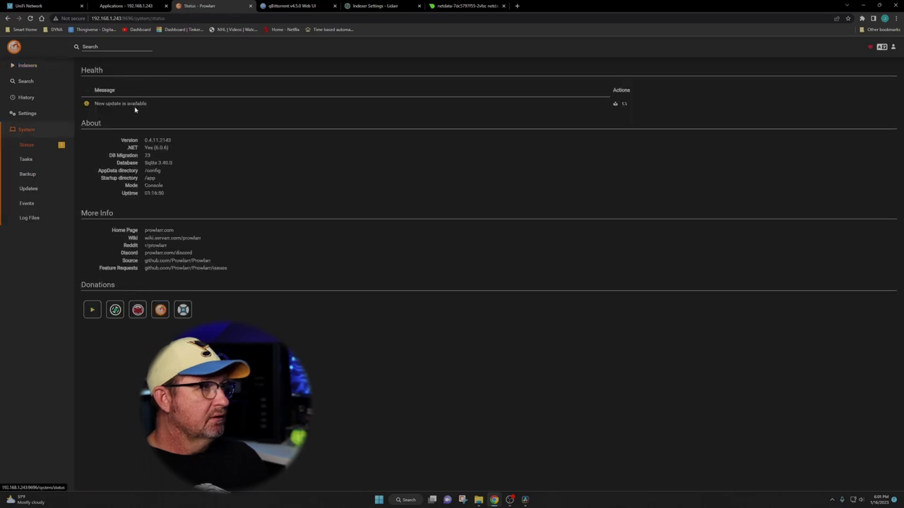
{"action": "left_click", "coordinate": [33, 115]}
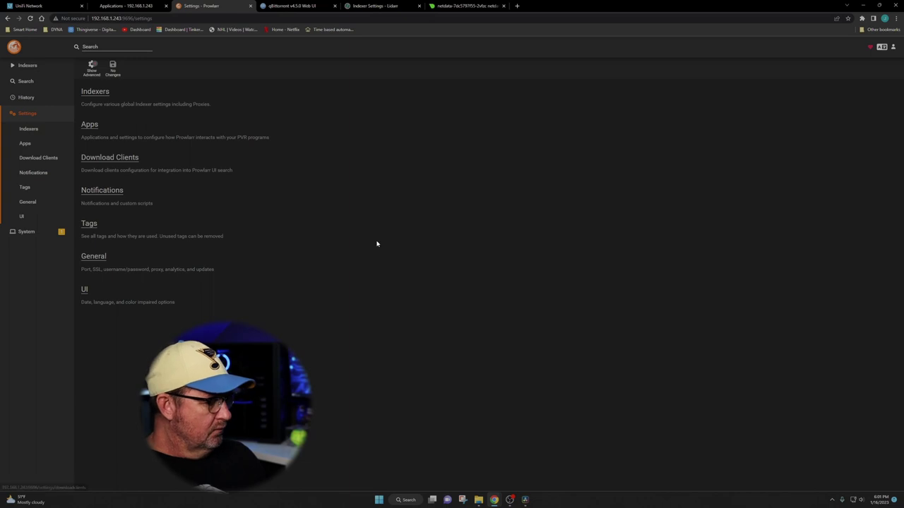
{"action": "left_click_drag", "start_coordinate": [403, 272], "coordinate": [57, 126]}
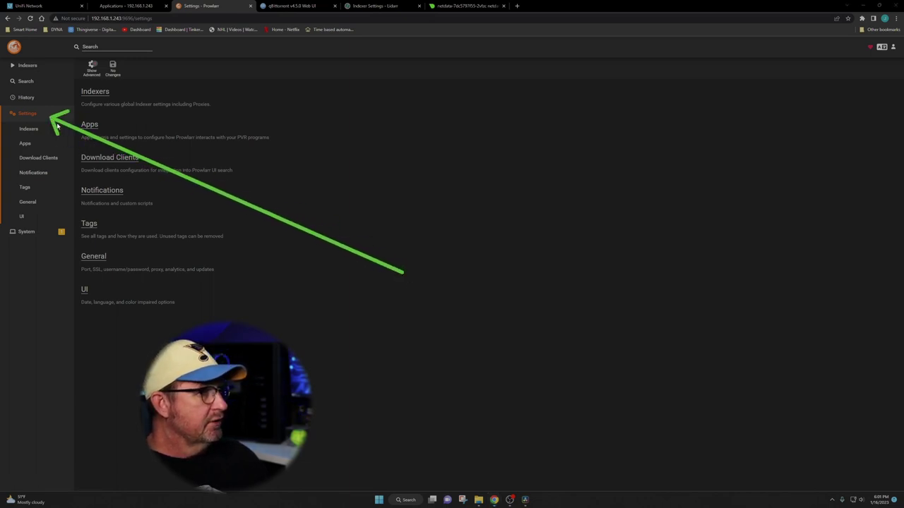
{"action": "mouse_move", "coordinate": [343, 326]}
{"action": "left_mouse_down"}
{"action": "mouse_move", "coordinate": [18, 159]}
{"action": "mouse_move", "coordinate": [43, 151]}
{"action": "left_mouse_up"}
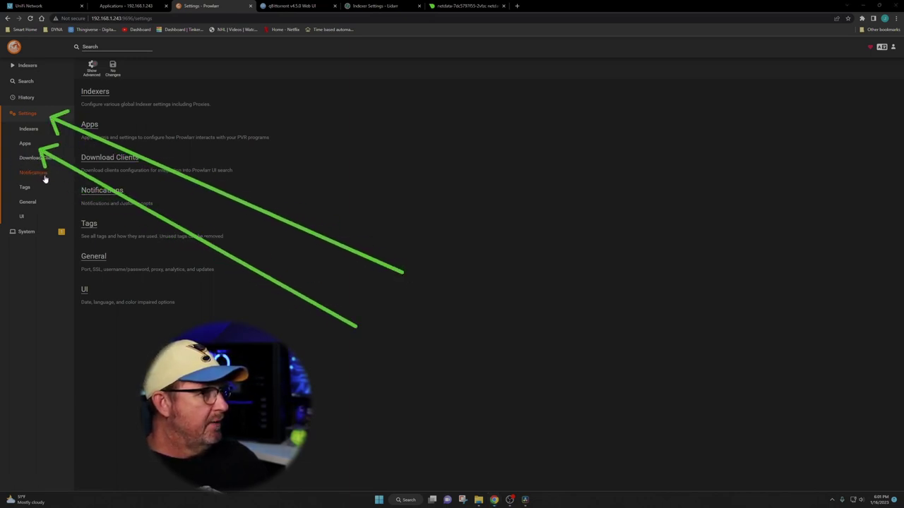
{"action": "key", "text": "Escape"}
Go to Settings > Apps and start adding a new application.
{"action": "left_click", "coordinate": [25, 146]}
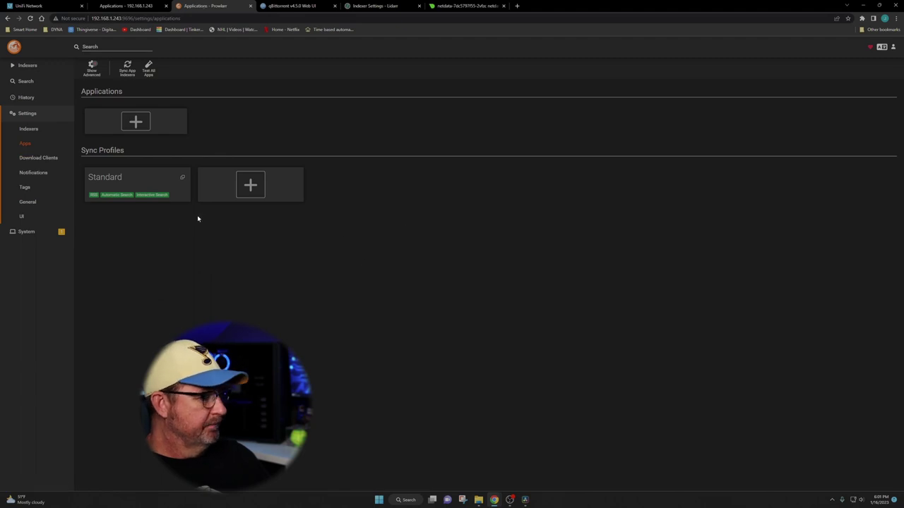
{"action": "mouse_move", "coordinate": [113, 103]}
{"action": "left_mouse_down"}
{"action": "mouse_move", "coordinate": [82, 112]}
{"action": "mouse_move", "coordinate": [92, 104]}
{"action": "left_mouse_up"}
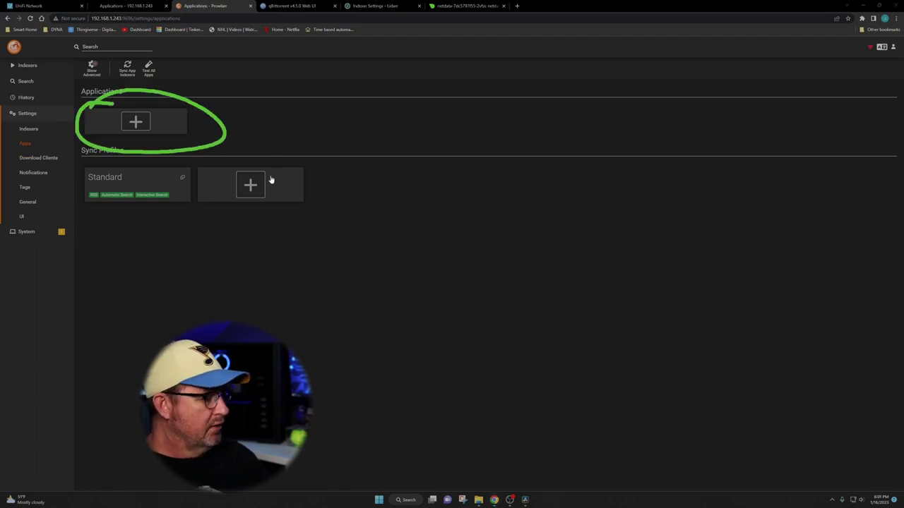
{"action": "key", "text": "Escape"}
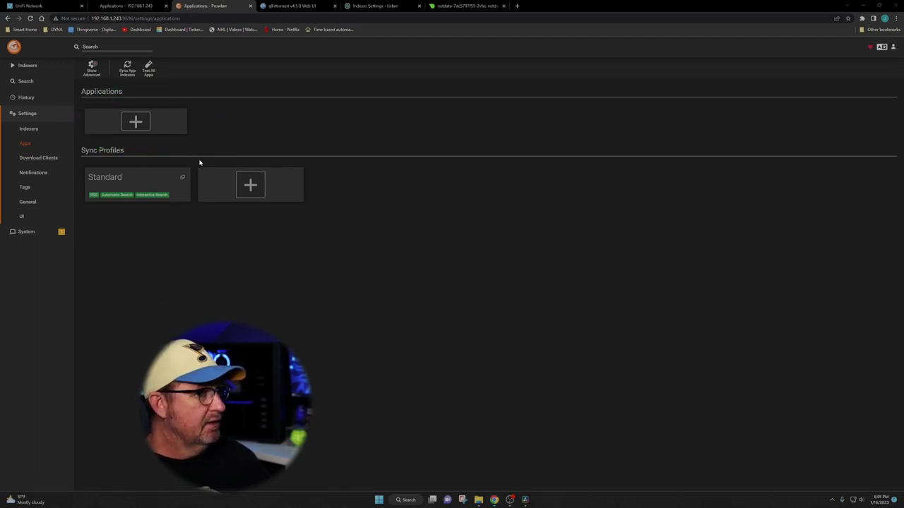
{"action": "left_click", "coordinate": [139, 123]}
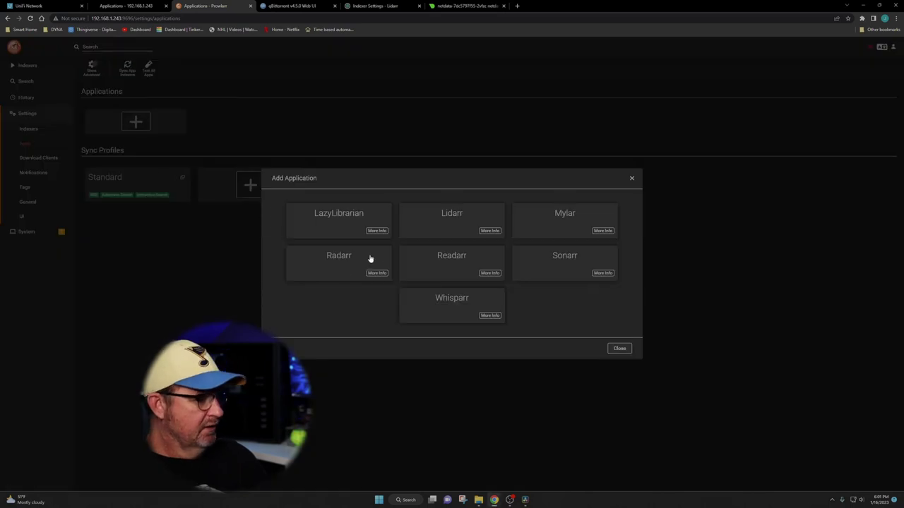
{"action": "mouse_move", "coordinate": [406, 194]}
{"action": "left_mouse_down"}
{"action": "mouse_move", "coordinate": [429, 253]}
{"action": "mouse_move", "coordinate": [508, 220]}
{"action": "mouse_move", "coordinate": [369, 189]}
{"action": "left_mouse_up"}
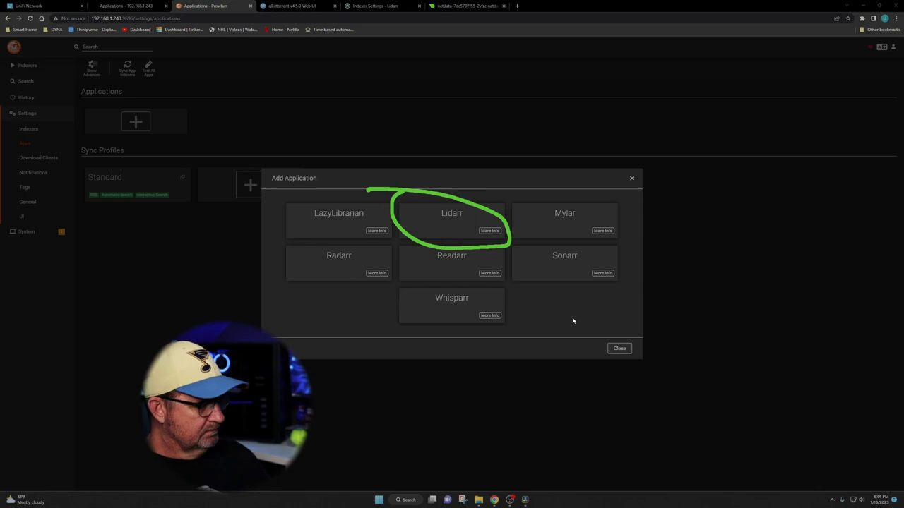
{"action": "key", "text": "Escape"}
Choose Lidarr as the application and keep Sync Level at Add and Remove Only.
{"action": "left_click", "coordinate": [447, 226]}
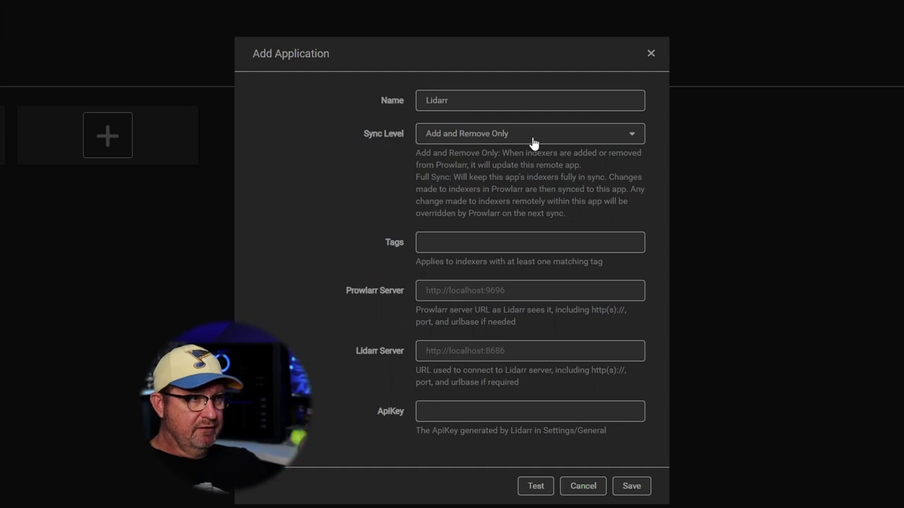
{"action": "left_click", "coordinate": [525, 137]}
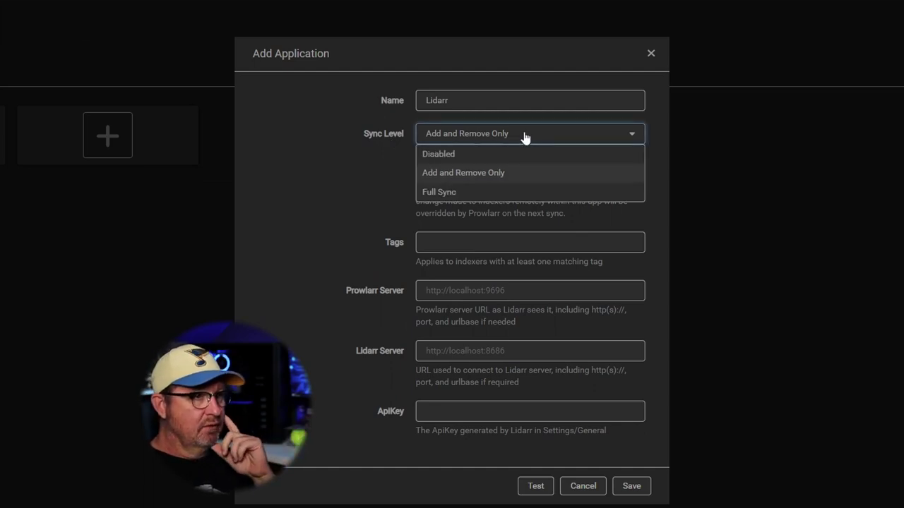
{"action": "left_click", "coordinate": [355, 189]}
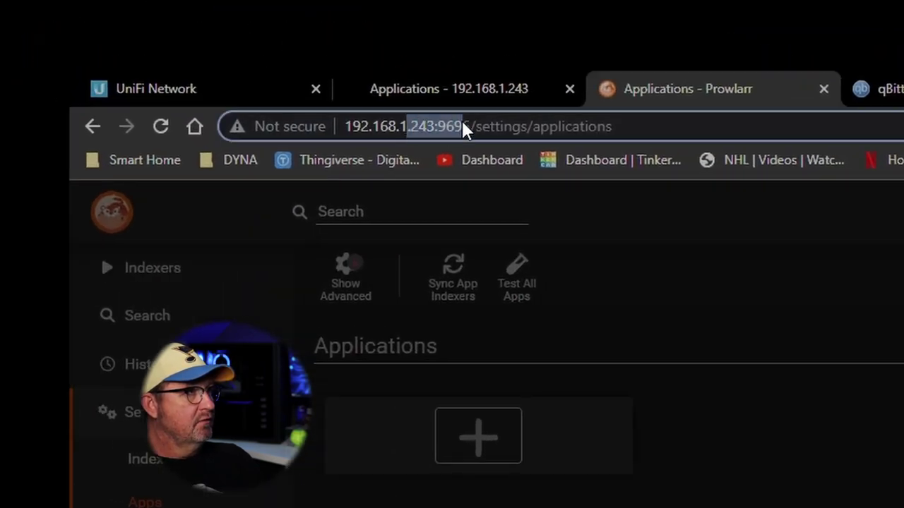
{"action": "left_click_drag", "start_coordinate": [471, 126], "coordinate": [343, 126]}
{"action": "right_click", "coordinate": [373, 128]}
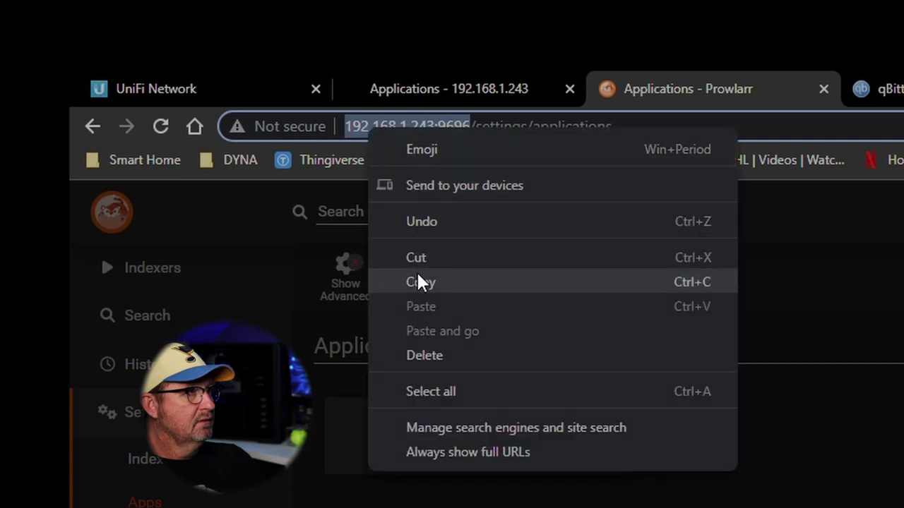
{"action": "left_click", "coordinate": [418, 281]}
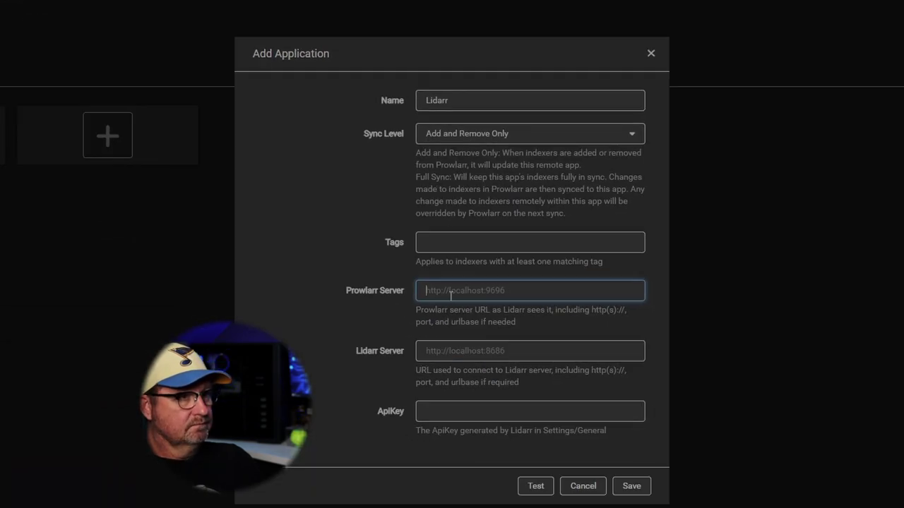
{"action": "right_click", "coordinate": [413, 294]}
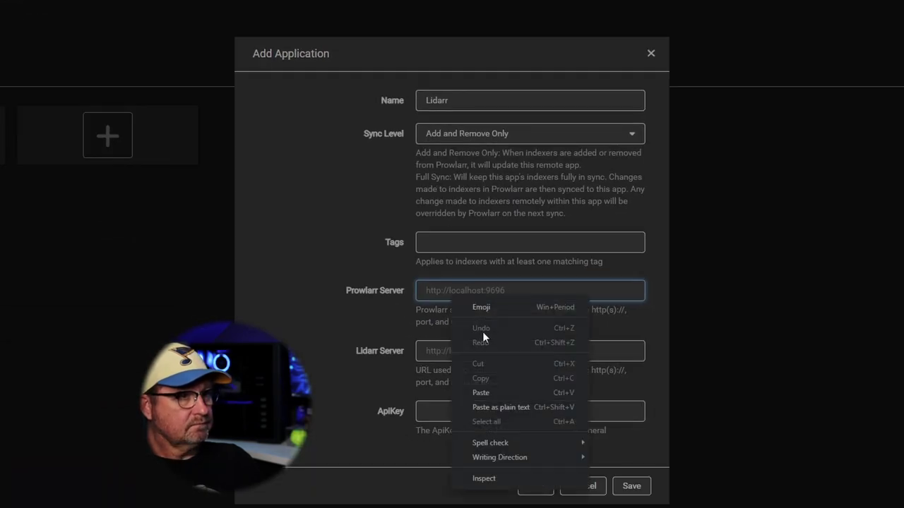
{"action": "left_click", "coordinate": [485, 390]}
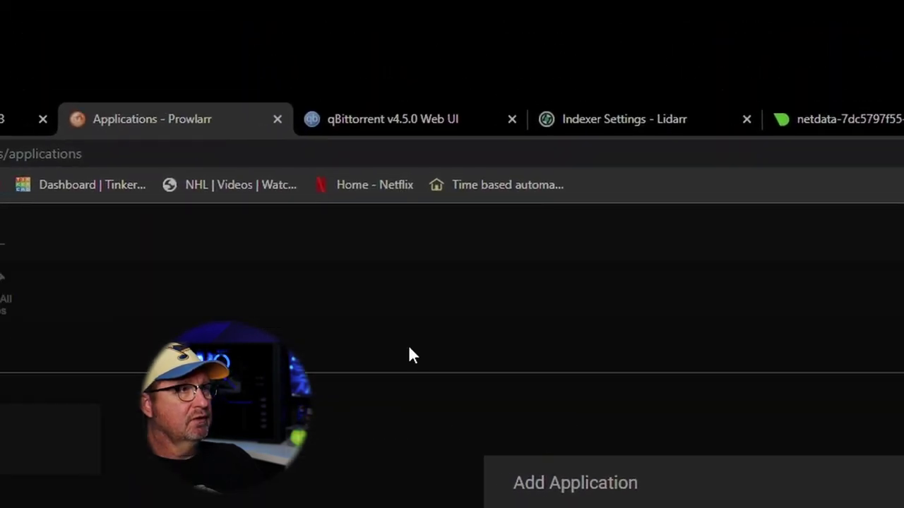
{"action": "left_click", "coordinate": [649, 118]}
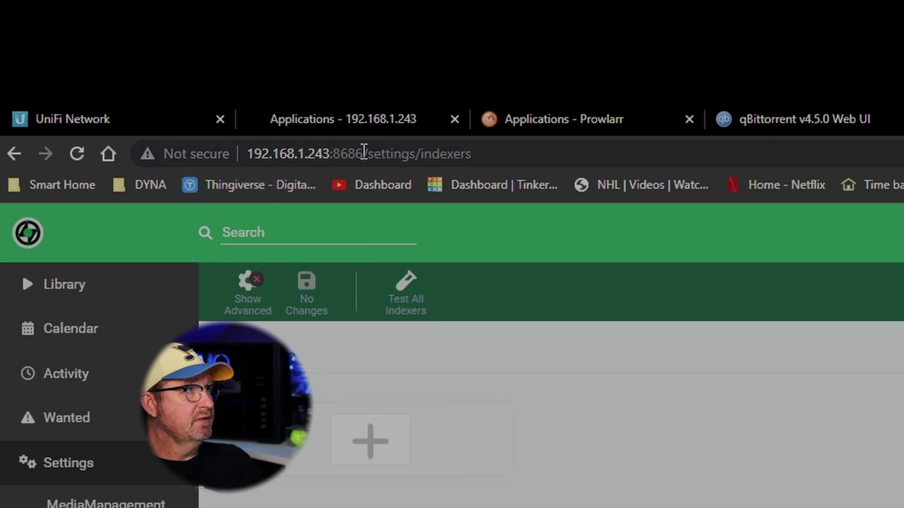
{"action": "left_click_drag", "start_coordinate": [363, 153], "coordinate": [244, 153]}
{"action": "right_click", "coordinate": [261, 154]}
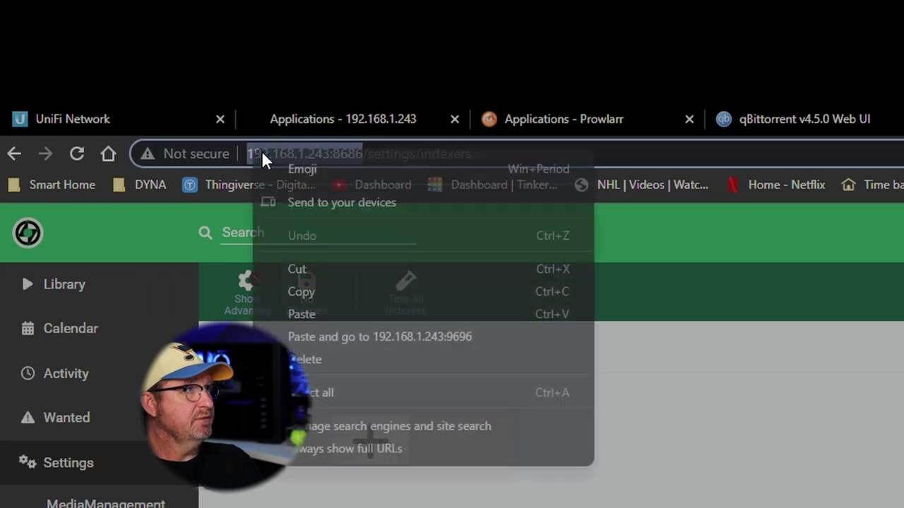
{"action": "left_click", "coordinate": [257, 257]}
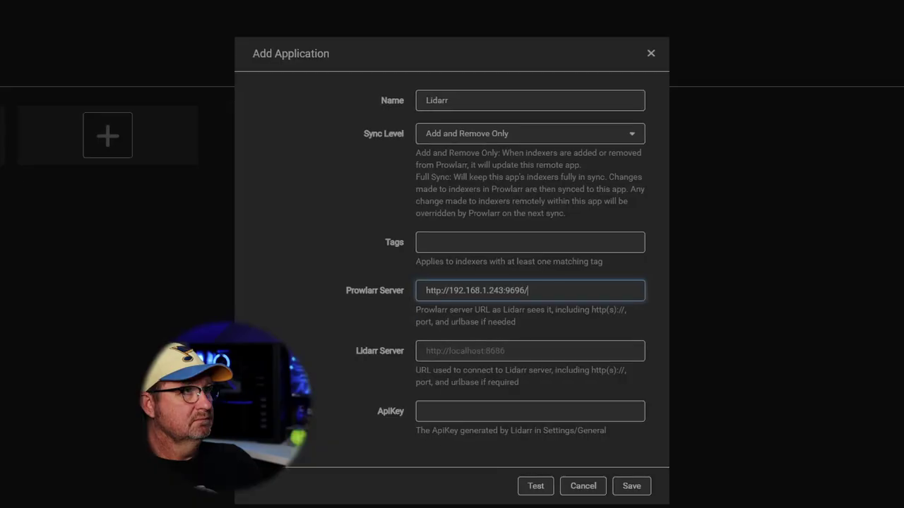
{"action": "right_click", "coordinate": [466, 359]}
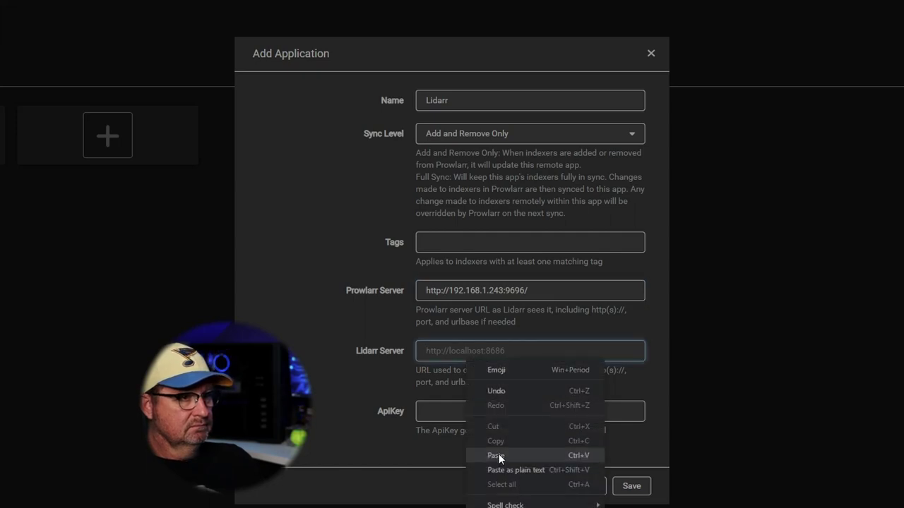
{"action": "left_click", "coordinate": [496, 457]}
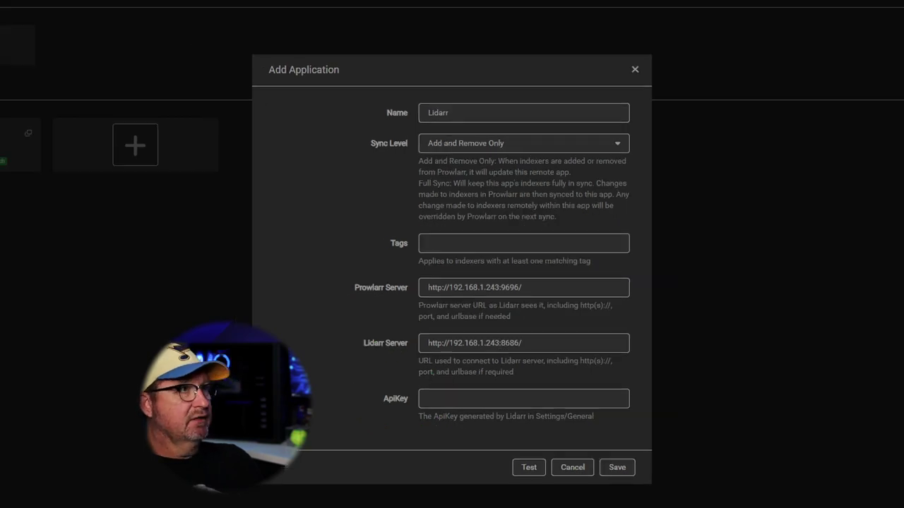
Copy the API key from Lidarr's General settings.
{"action": "left_click", "coordinate": [379, 6]}
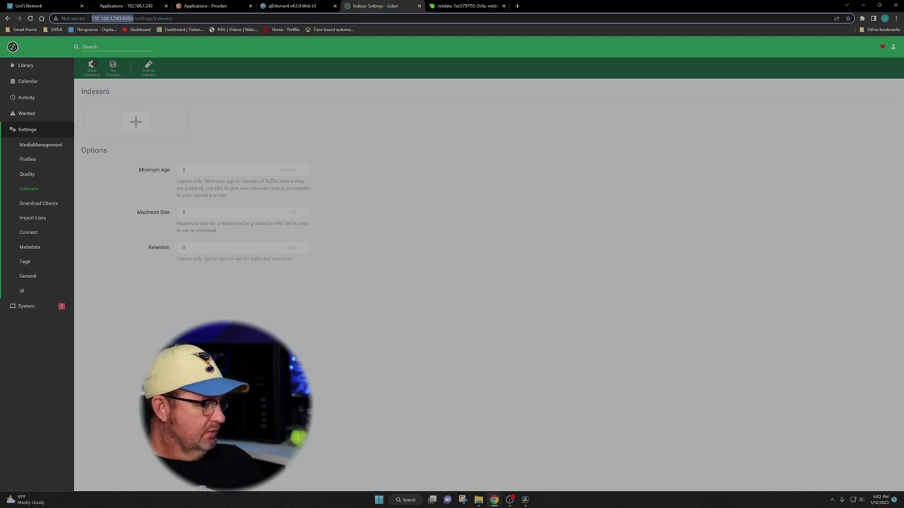
{"action": "mouse_move", "coordinate": [327, 365]}
{"action": "left_mouse_down"}
{"action": "mouse_move", "coordinate": [191, 313]}
{"action": "mouse_move", "coordinate": [44, 279]}
{"action": "left_mouse_up"}
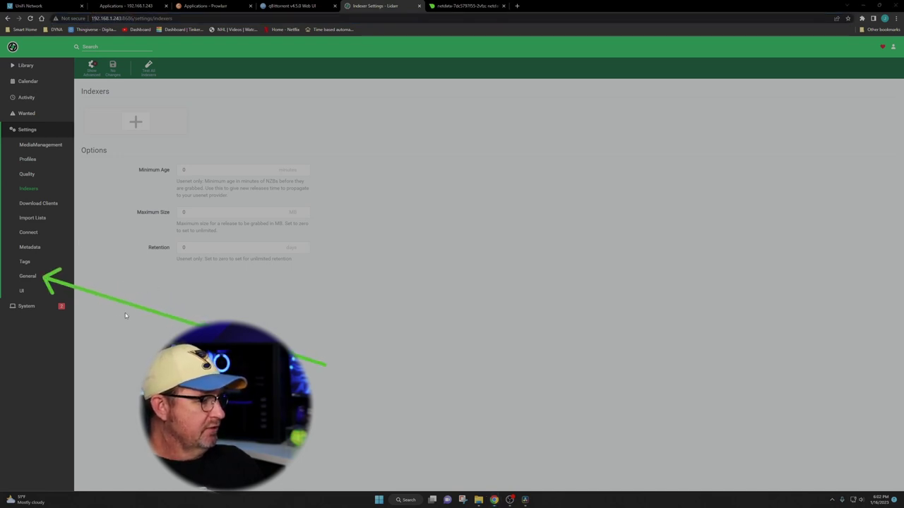
{"action": "left_click", "coordinate": [34, 276]}
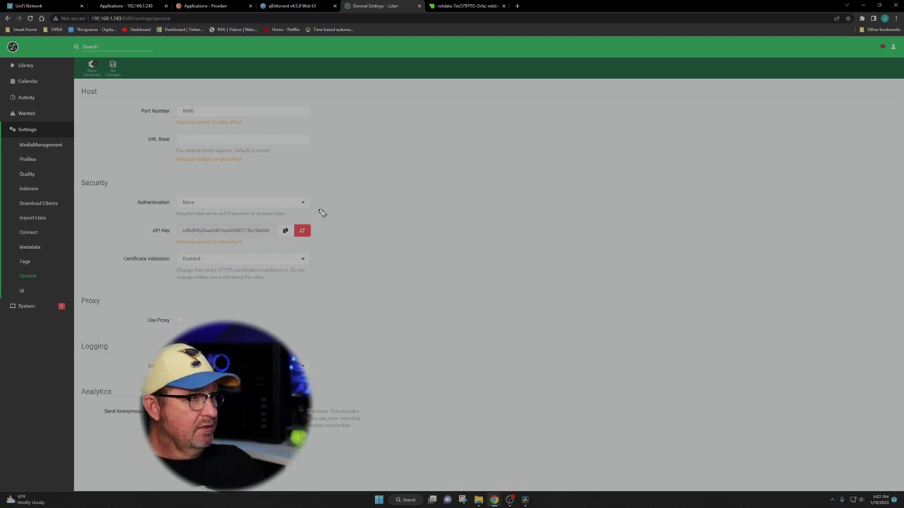
{"action": "mouse_move", "coordinate": [342, 208]}
{"action": "left_mouse_down"}
{"action": "mouse_move", "coordinate": [141, 263]}
{"action": "mouse_move", "coordinate": [332, 206]}
{"action": "left_mouse_up"}
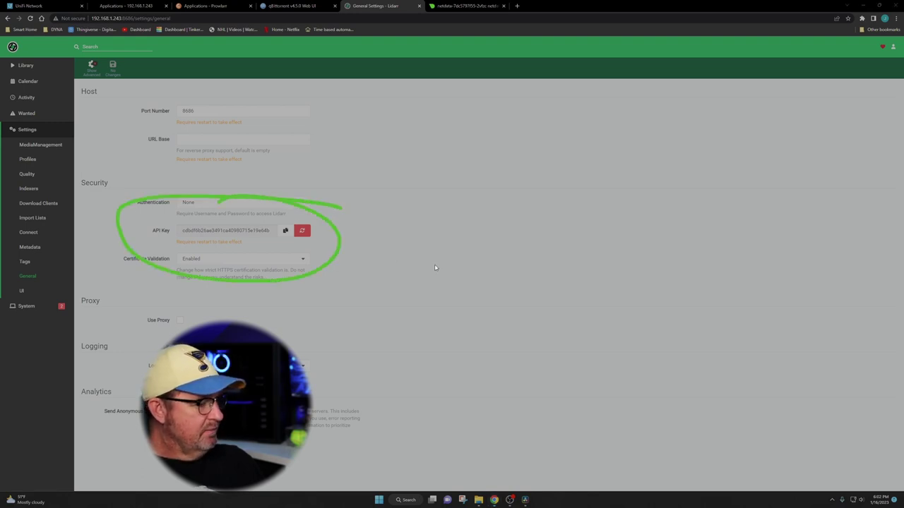
{"action": "key", "text": "Escape"}
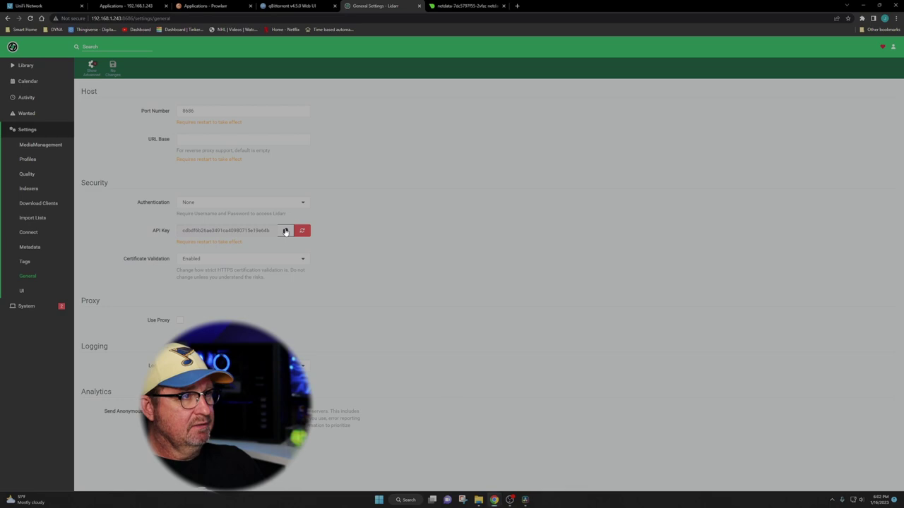
{"action": "left_click", "coordinate": [285, 233]}
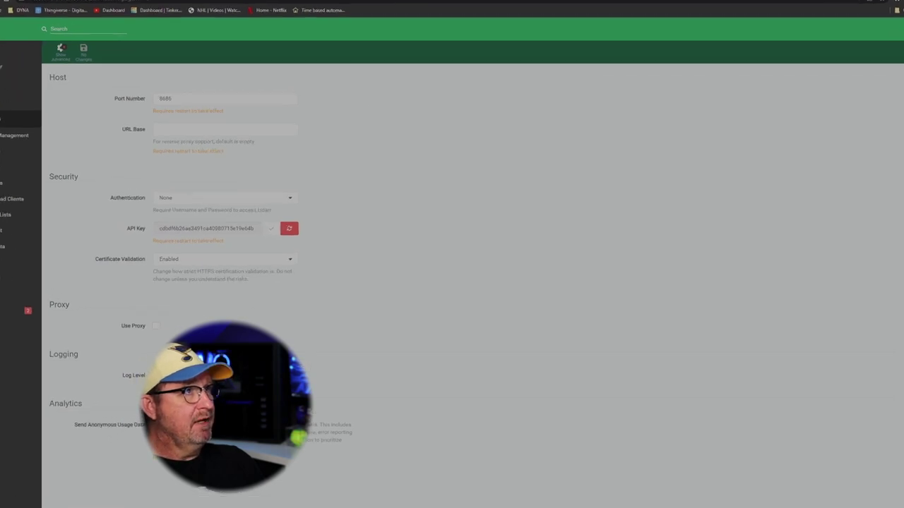
Paste the Lidarr API key into Prowlarr's ApiKey field, test, save, and return to Lidarr.
{"action": "left_click", "coordinate": [210, 6]}
{"action": "left_click", "coordinate": [449, 414]}
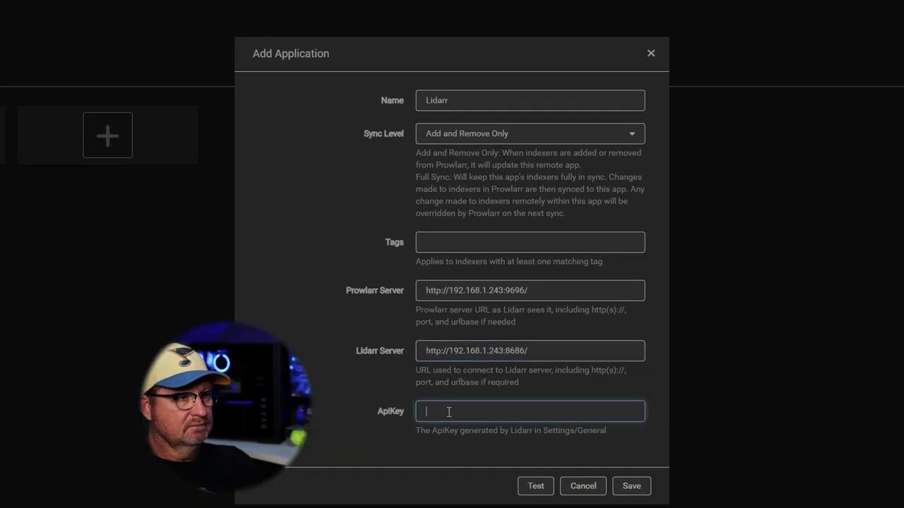
{"action": "right_click", "coordinate": [448, 415]}
{"action": "left_click", "coordinate": [473, 504]}
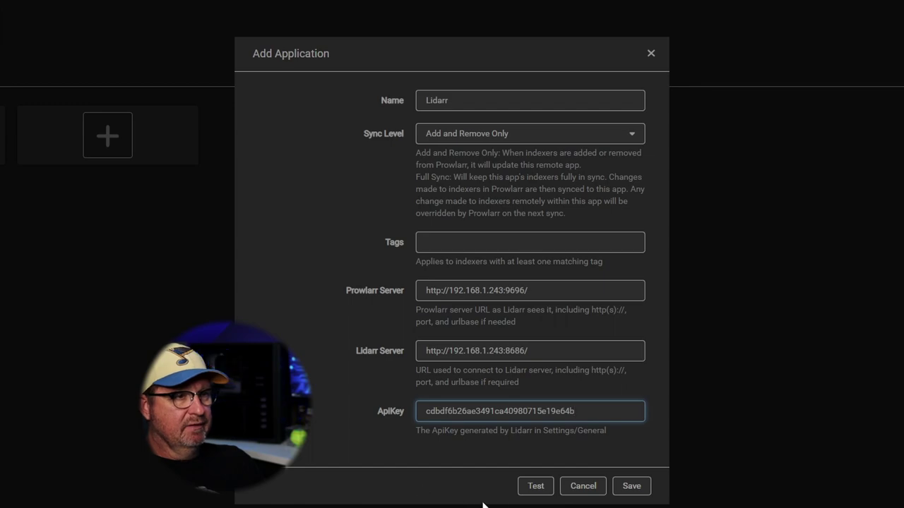
{"action": "left_click", "coordinate": [535, 486]}
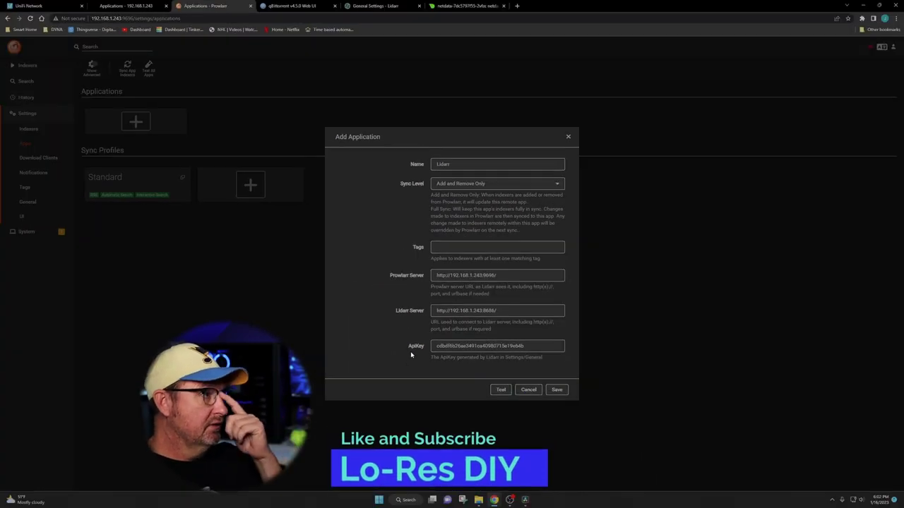
{"action": "left_click", "coordinate": [556, 391]}
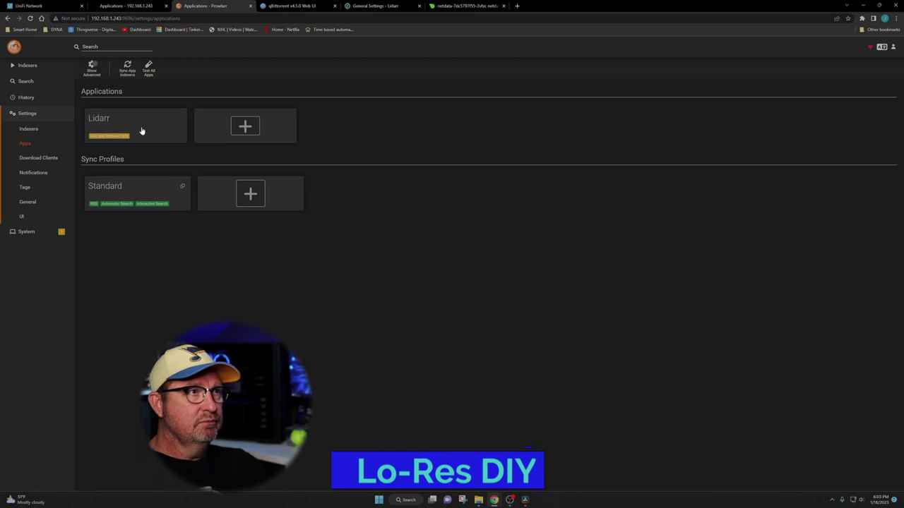
{"action": "left_click", "coordinate": [361, 6]}
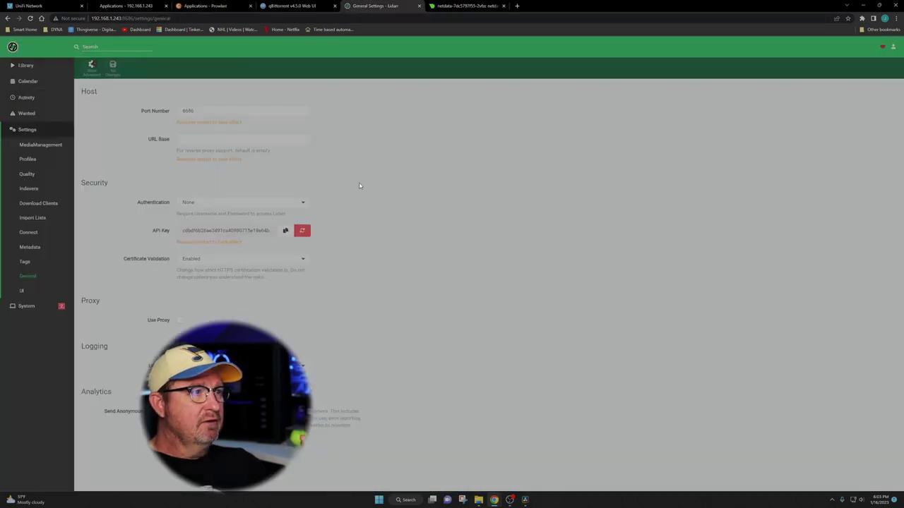
Confirm 1337x synced into Lidarr's Indexers settings, then return to the empty Library.
{"action": "left_click", "coordinate": [36, 305]}
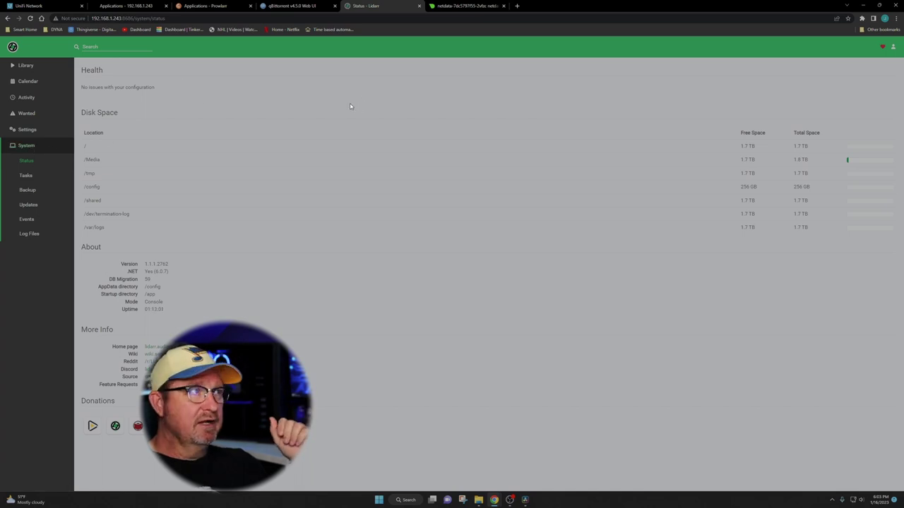
{"action": "left_click", "coordinate": [28, 130]}
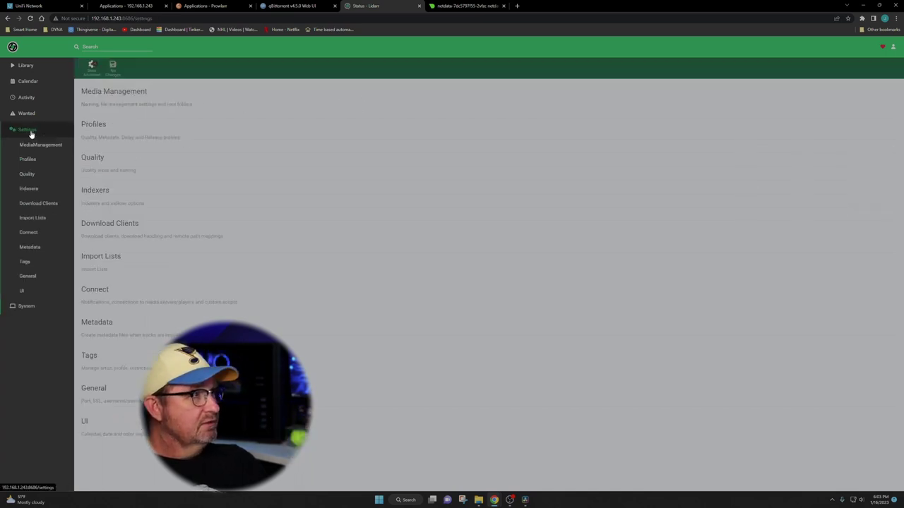
{"action": "left_click", "coordinate": [30, 189]}
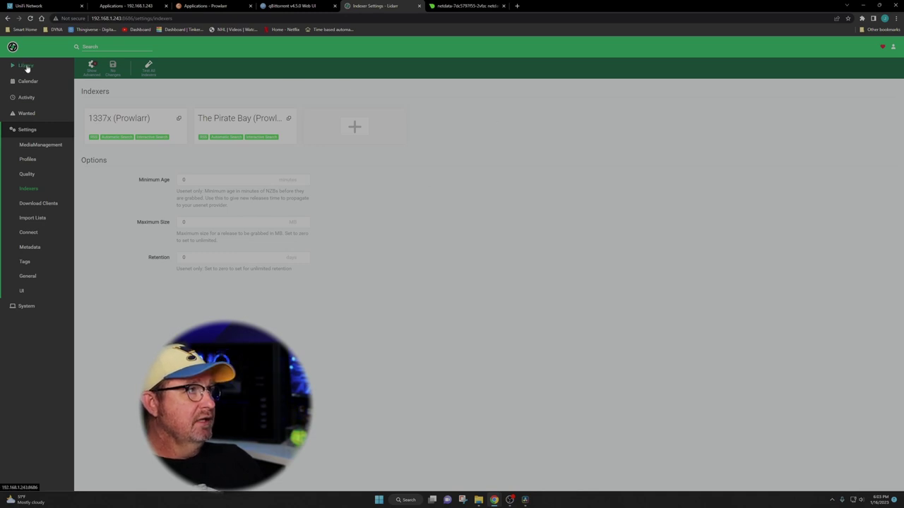
{"action": "left_click", "coordinate": [26, 65]}
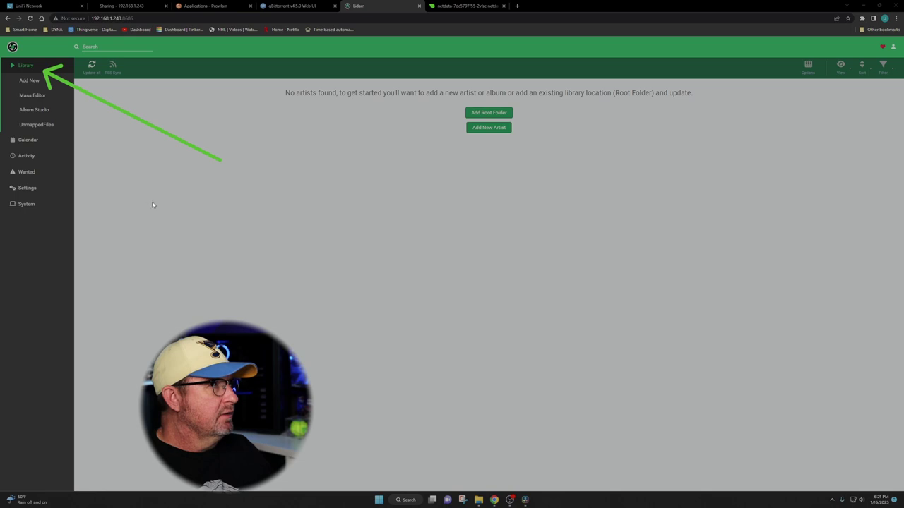
Search Add New for 'Motorhead' and pick the Motörhead band from the results.
{"action": "mouse_move", "coordinate": [183, 208]}
{"action": "left_mouse_down"}
{"action": "mouse_move", "coordinate": [65, 105]}
{"action": "mouse_move", "coordinate": [51, 106]}
{"action": "left_mouse_up"}
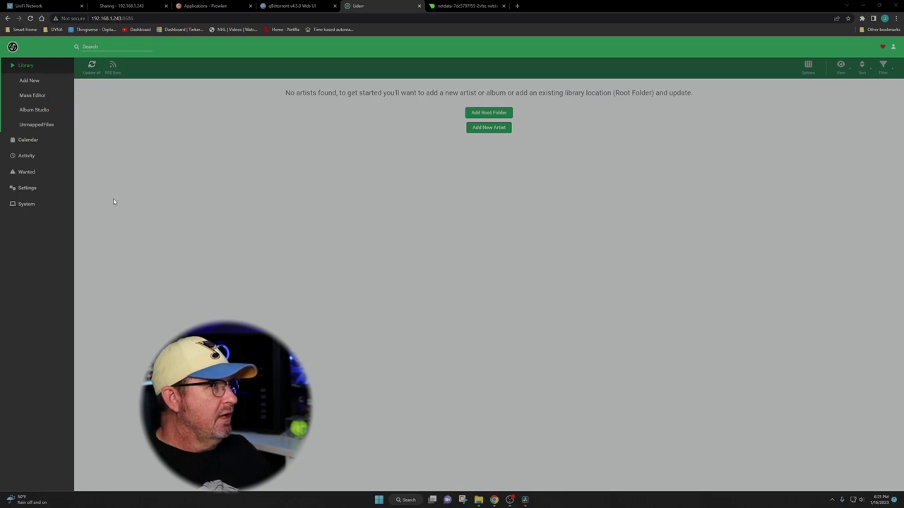
{"action": "left_click", "coordinate": [30, 80]}
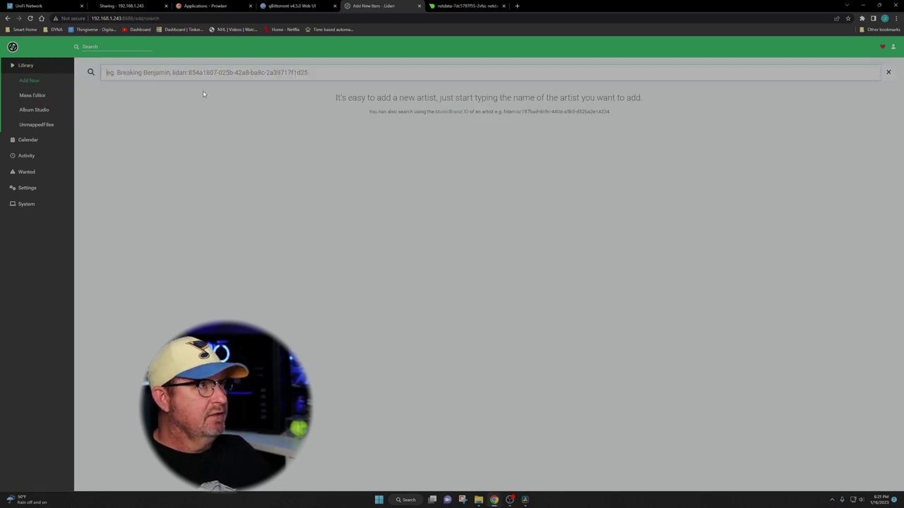
{"action": "type", "text": "Motor"}
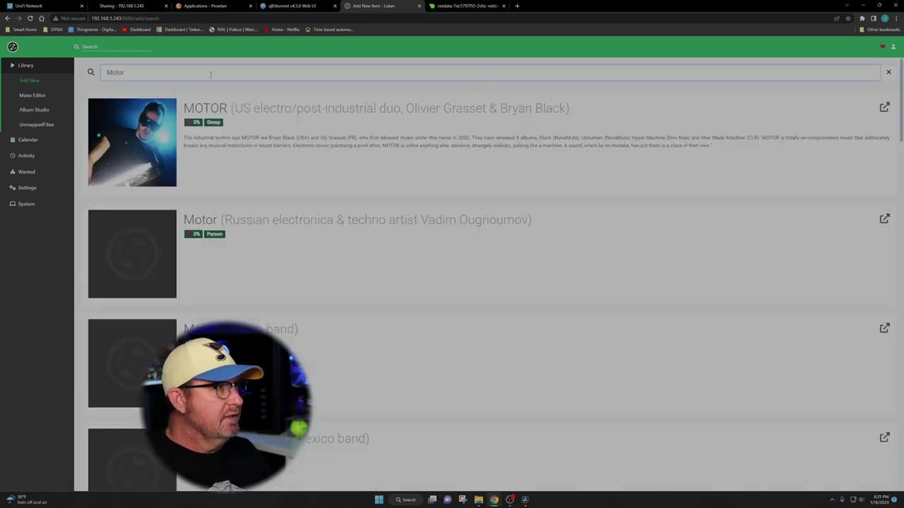
{"action": "type", "text": "head"}
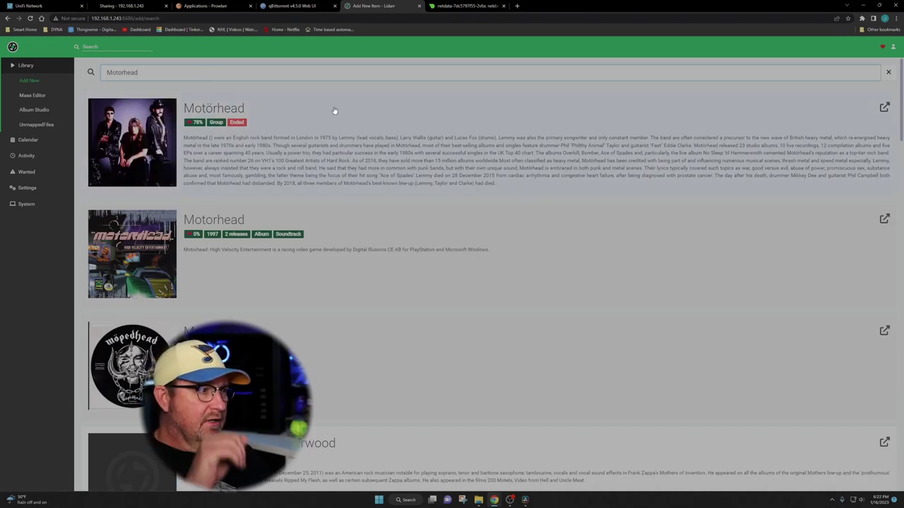
{"action": "scroll", "coordinate": [493, 177], "scroll_direction": "down", "scroll_amount": 4}
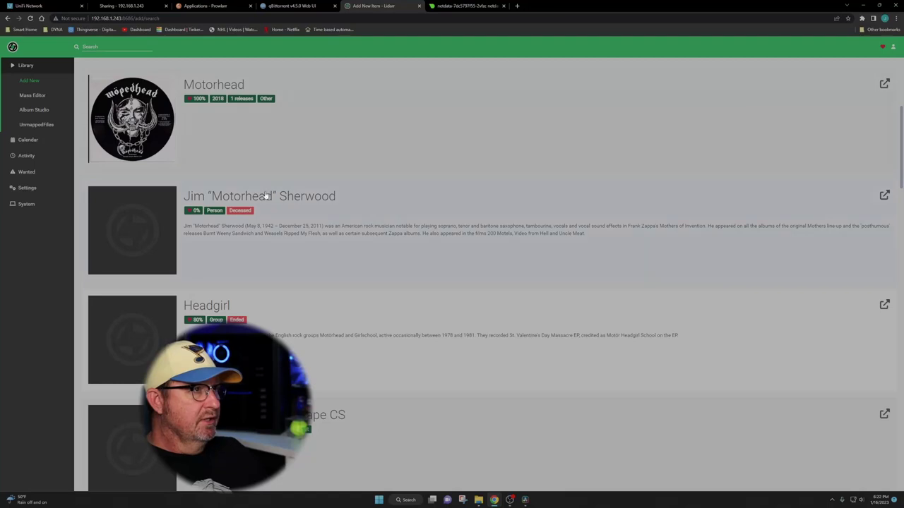
{"action": "scroll", "coordinate": [322, 311], "scroll_direction": "down", "scroll_amount": 2}
{"action": "scroll", "coordinate": [460, 299], "scroll_direction": "down", "scroll_amount": 2}
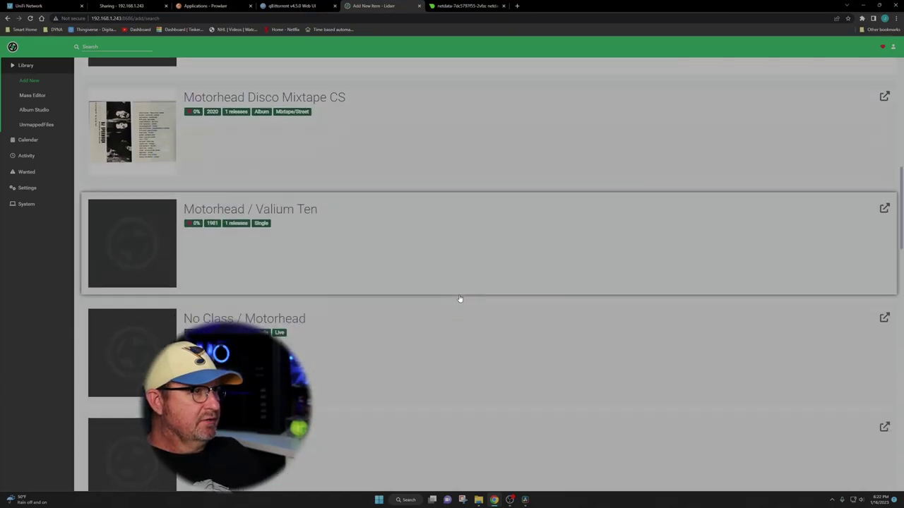
{"action": "scroll", "coordinate": [419, 214], "scroll_direction": "up", "scroll_amount": 6}
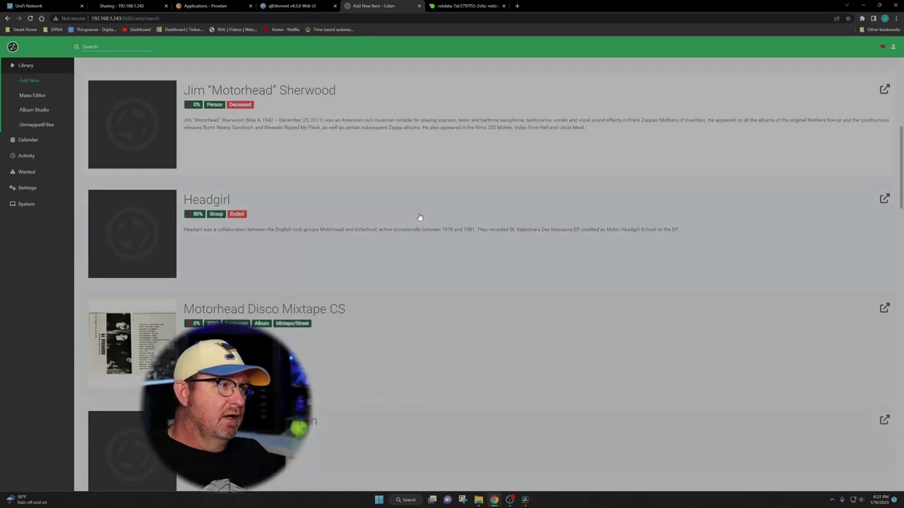
{"action": "scroll", "coordinate": [420, 226], "scroll_direction": "up", "scroll_amount": 3}
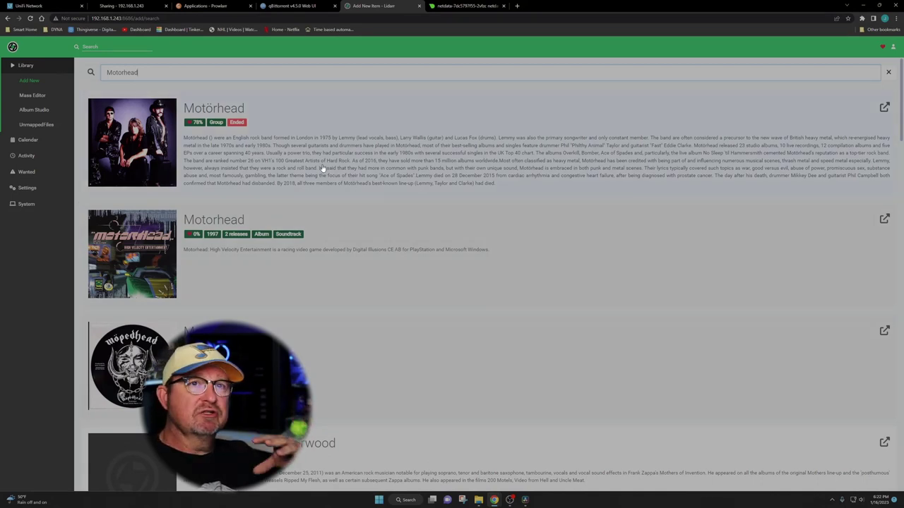
{"action": "left_click", "coordinate": [223, 113]}
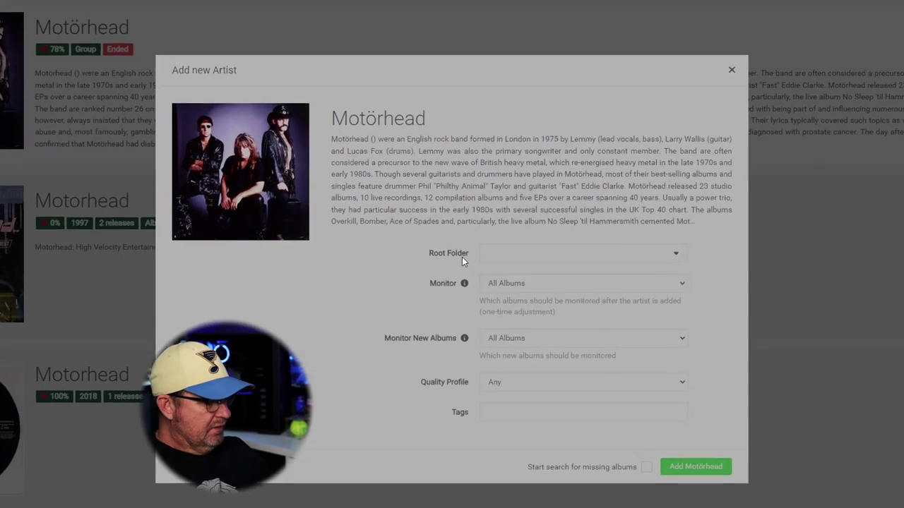
{"action": "mouse_move", "coordinate": [461, 228]}
{"action": "left_mouse_down"}
{"action": "mouse_move", "coordinate": [433, 247]}
{"action": "mouse_move", "coordinate": [730, 256]}
{"action": "mouse_move", "coordinate": [445, 236]}
{"action": "left_mouse_up"}
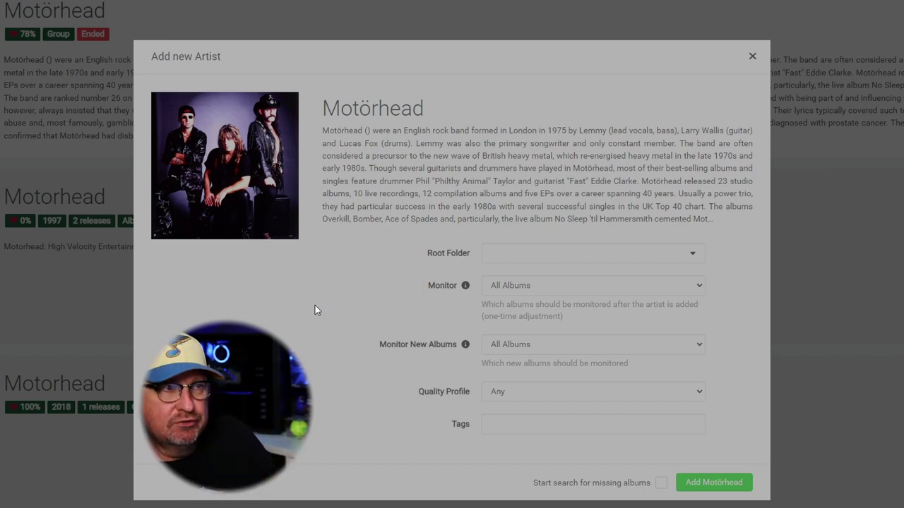
{"action": "left_click", "coordinate": [644, 255]}
Create and save a new root folder named Music pointing to /Media/.
{"action": "left_click", "coordinate": [527, 273]}
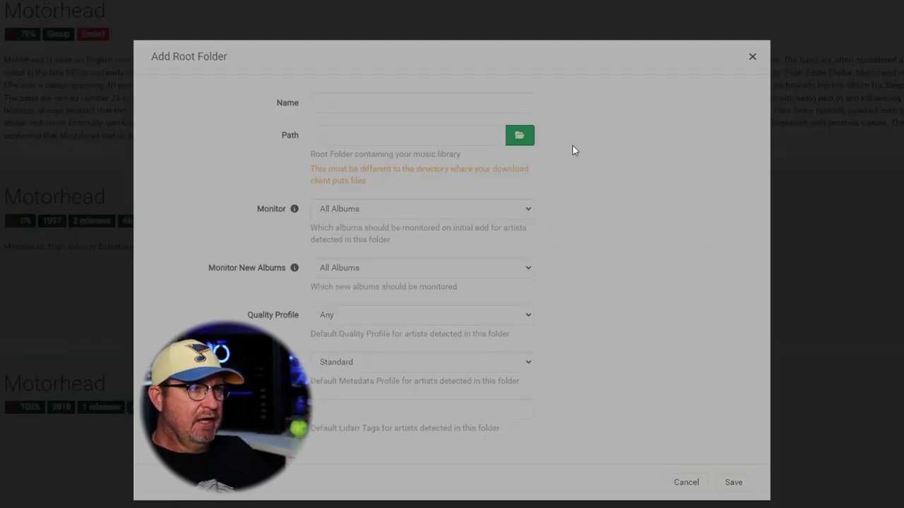
{"action": "left_click", "coordinate": [351, 109]}
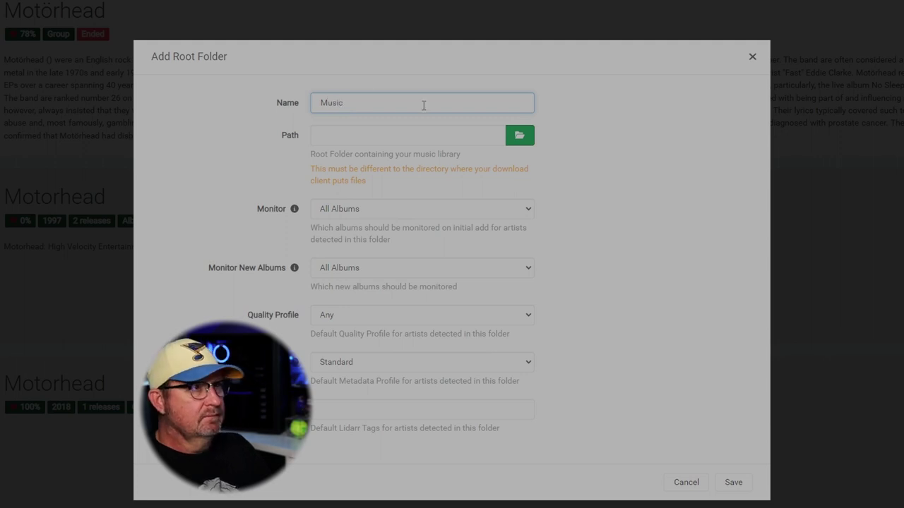
{"action": "left_click", "coordinate": [528, 139]}
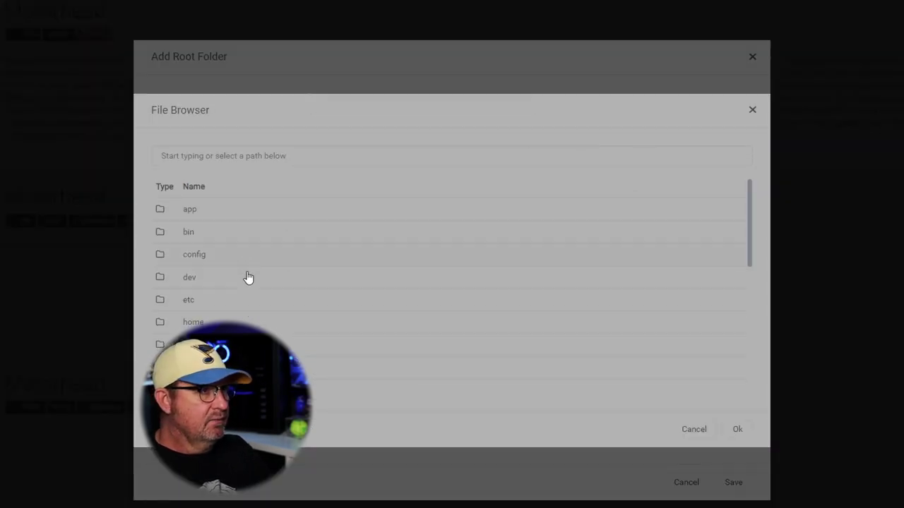
{"action": "scroll", "coordinate": [247, 278], "scroll_direction": "down", "scroll_amount": 3}
{"action": "scroll", "coordinate": [212, 279], "scroll_direction": "up", "scroll_amount": 1}
{"action": "left_click", "coordinate": [194, 280]}
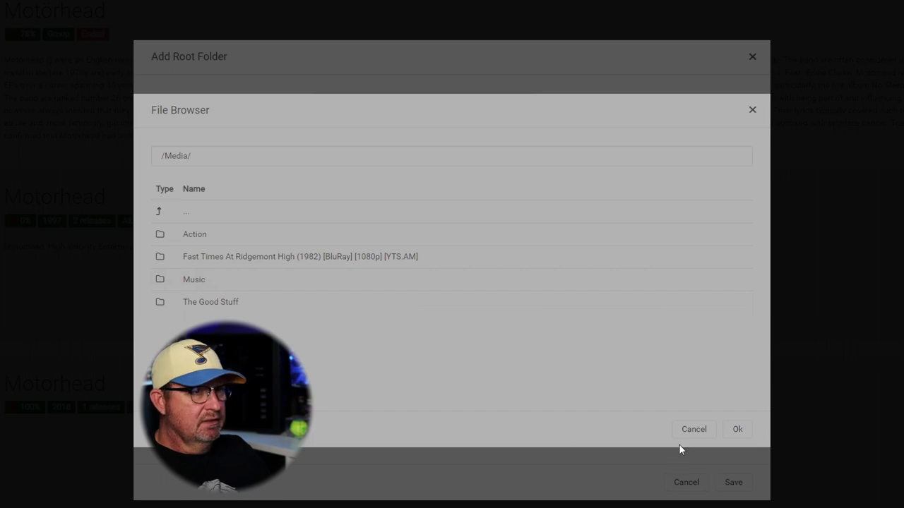
{"action": "left_click", "coordinate": [739, 430]}
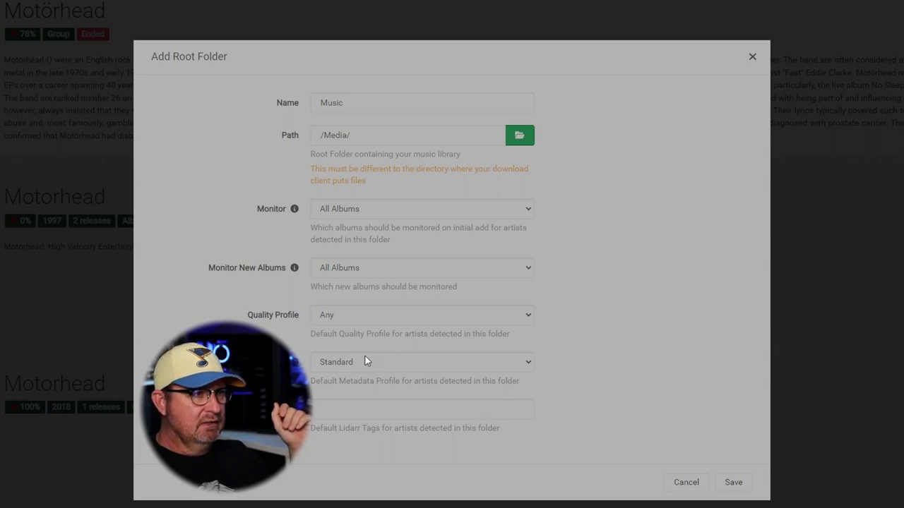
{"action": "left_click", "coordinate": [732, 483]}
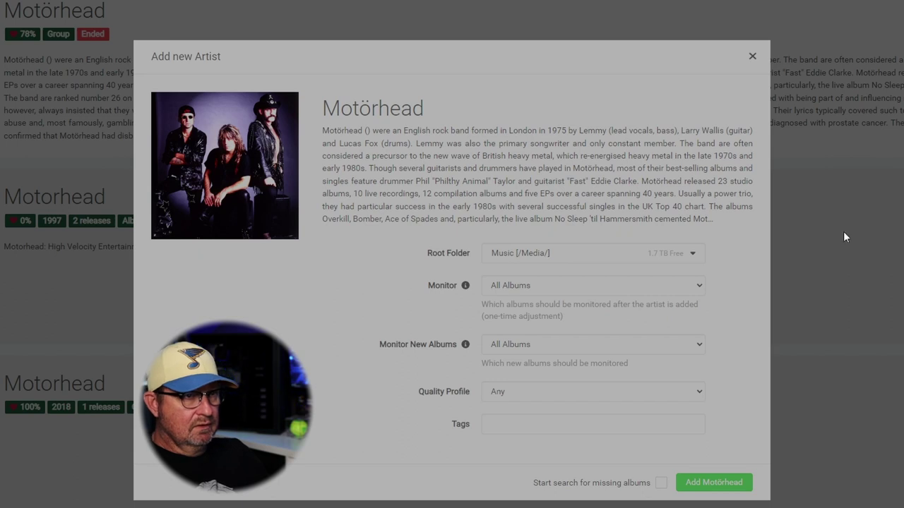
Keep All Albums and quality profile Any, enable missing-album search, and add Motörhead.
{"action": "left_click", "coordinate": [693, 288]}
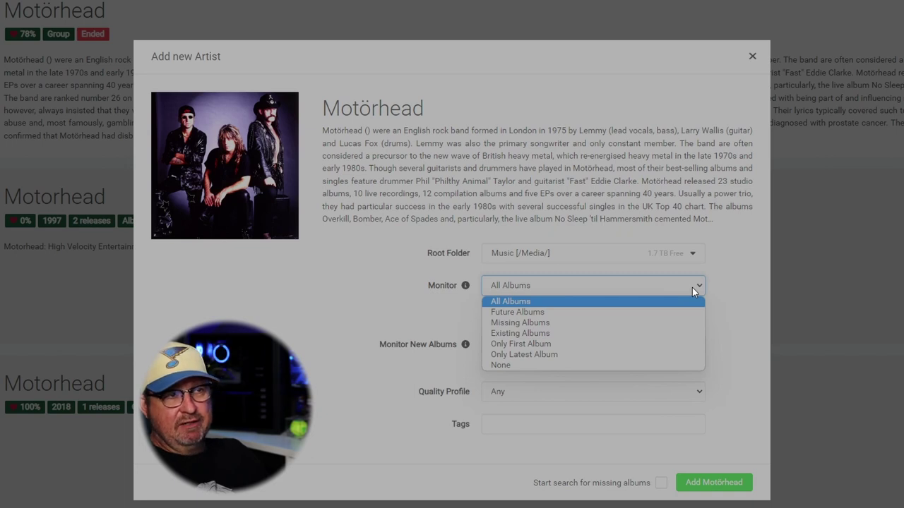
{"action": "left_click", "coordinate": [692, 288]}
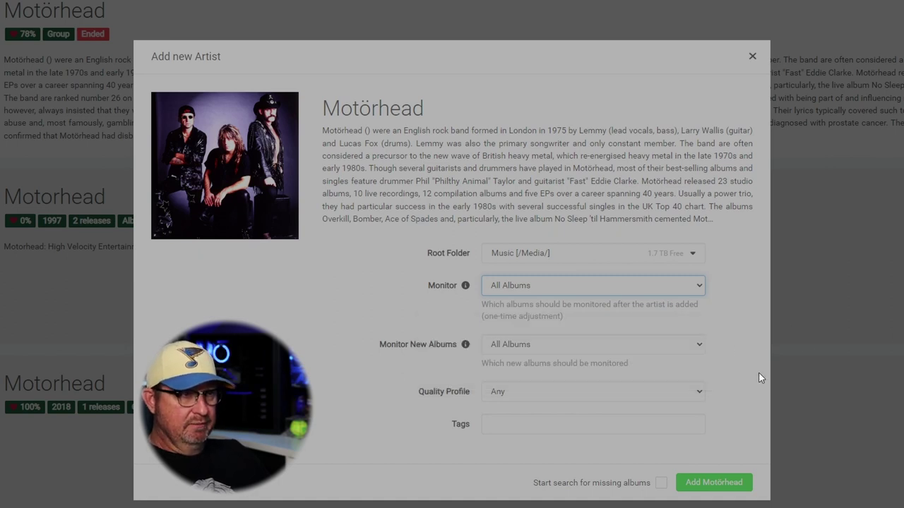
{"action": "left_click", "coordinate": [695, 391]}
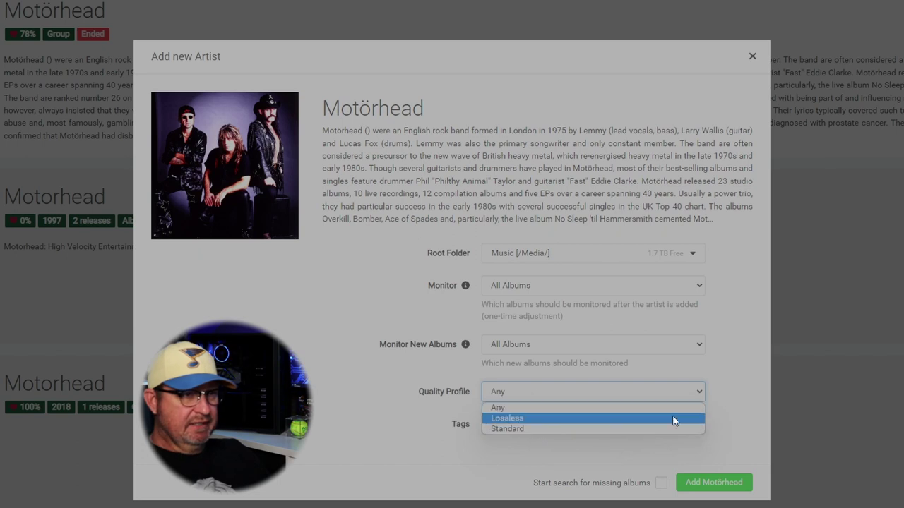
{"action": "left_click", "coordinate": [729, 379]}
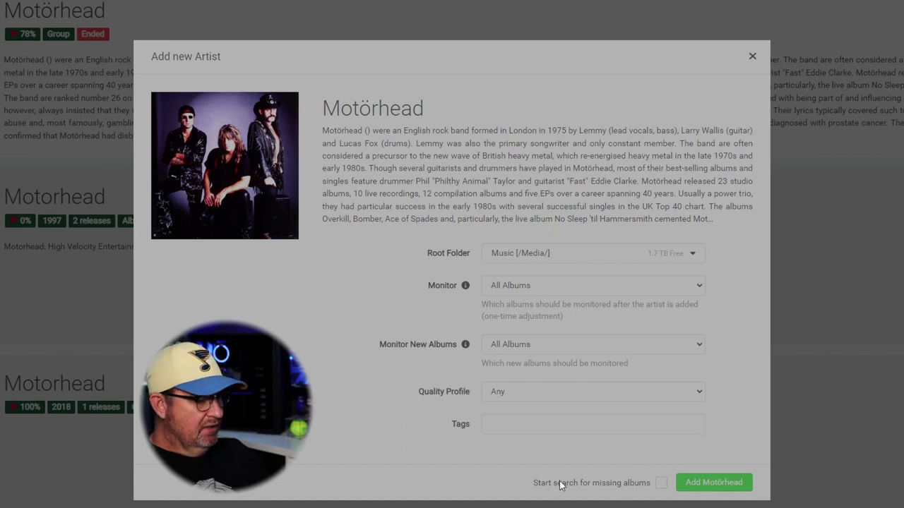
{"action": "mouse_move", "coordinate": [523, 465]}
{"action": "left_mouse_down"}
{"action": "mouse_move", "coordinate": [558, 504]}
{"action": "mouse_move", "coordinate": [710, 454]}
{"action": "mouse_move", "coordinate": [536, 467]}
{"action": "left_mouse_up"}
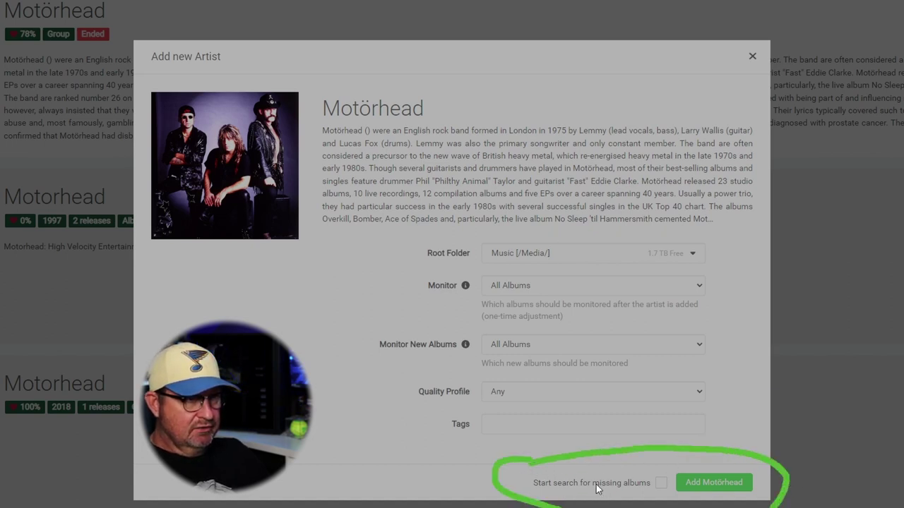
{"action": "key", "text": "Escape"}
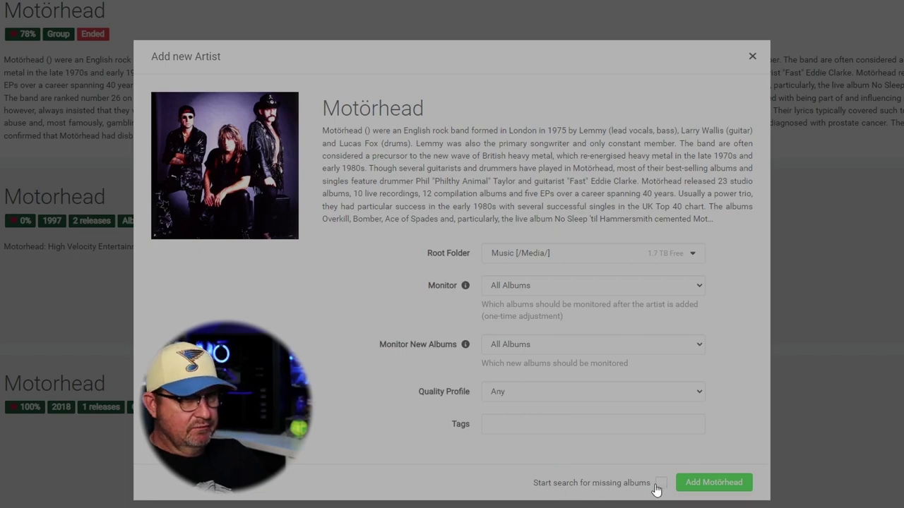
{"action": "left_click", "coordinate": [659, 483]}
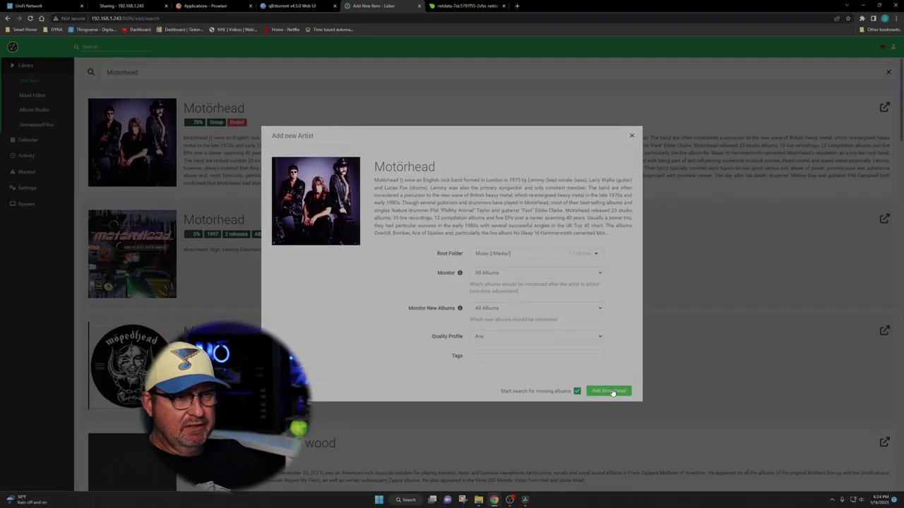
{"action": "left_click", "coordinate": [609, 391]}
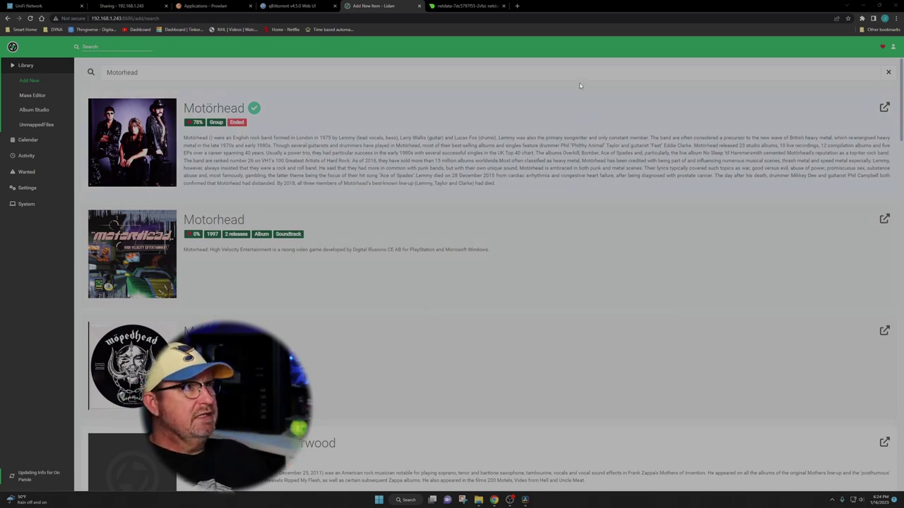
Check Lidarr's Activity queue and the qBittorrent torrent list, then go to Lidarr's music library.
{"action": "left_click", "coordinate": [26, 156]}
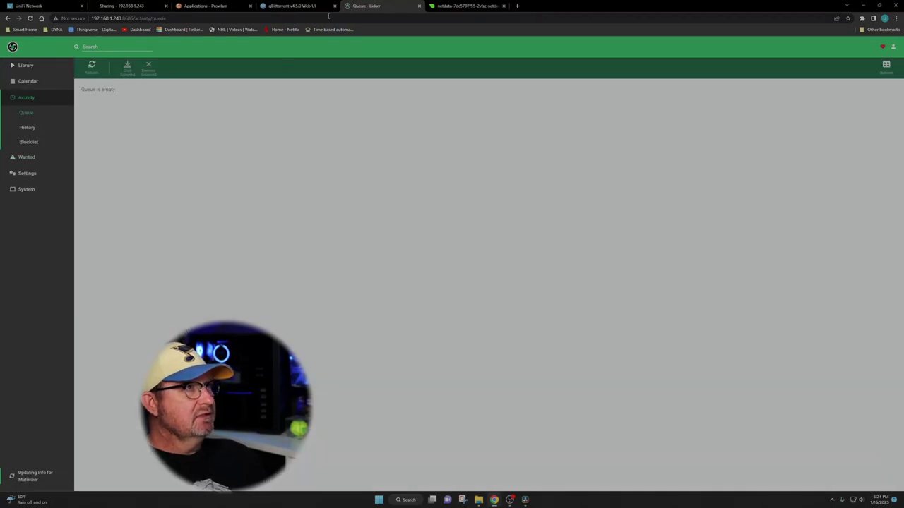
{"action": "left_click", "coordinate": [293, 5]}
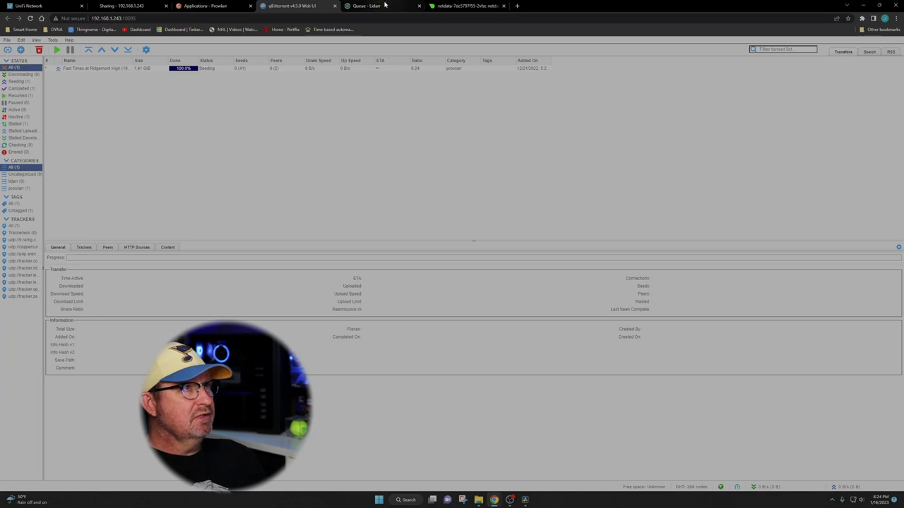
{"action": "left_click", "coordinate": [385, 5]}
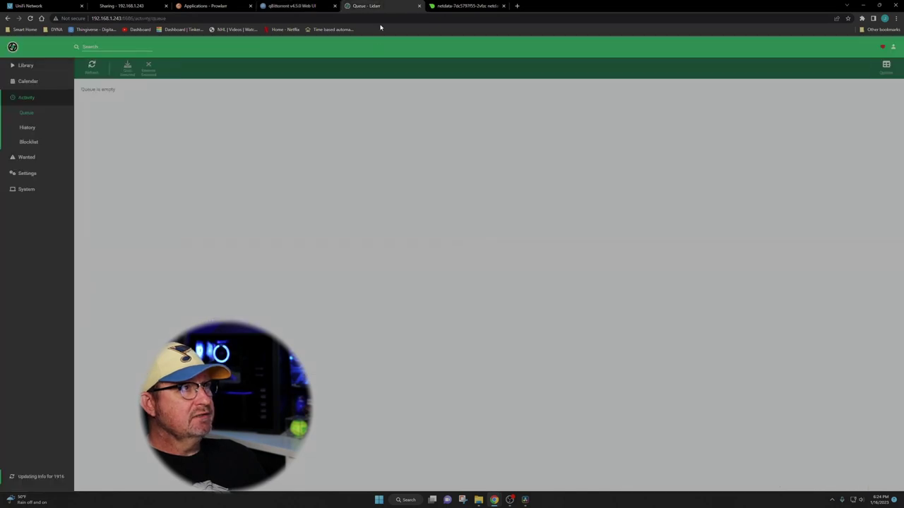
{"action": "left_click", "coordinate": [25, 65]}
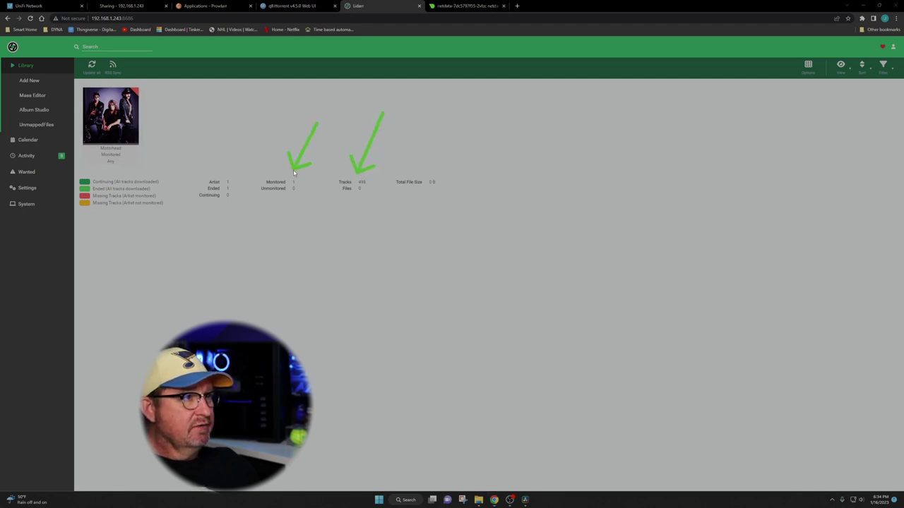
Open Lidarr's Activity queue showing the eight queued Motörhead albums.
{"action": "left_click_drag", "start_coordinate": [259, 127], "coordinate": [224, 180]}
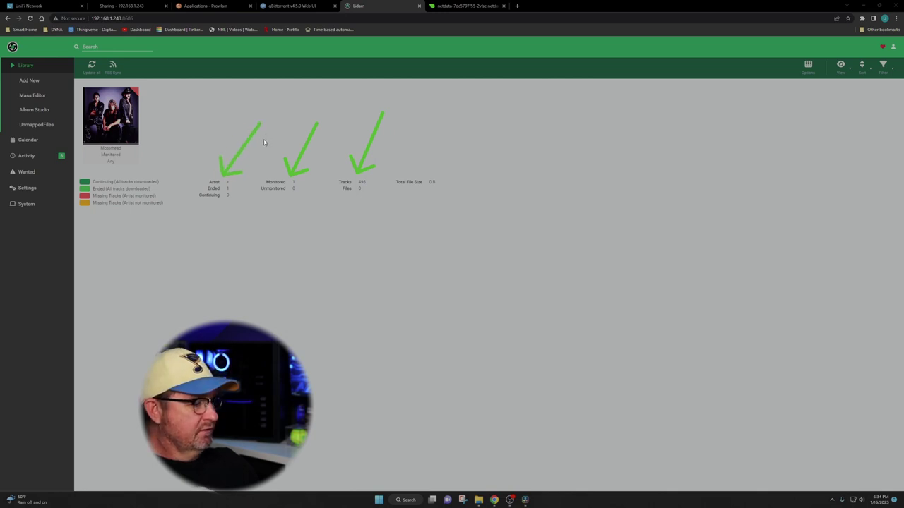
{"action": "key", "text": "Escape"}
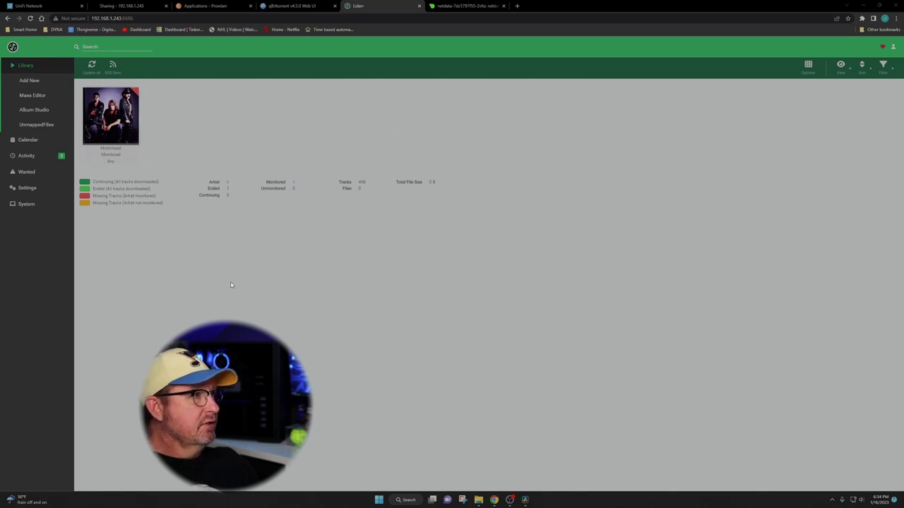
{"action": "mouse_move", "coordinate": [222, 277]}
{"action": "left_mouse_down"}
{"action": "mouse_move", "coordinate": [165, 244]}
{"action": "mouse_move", "coordinate": [71, 158]}
{"action": "left_mouse_up"}
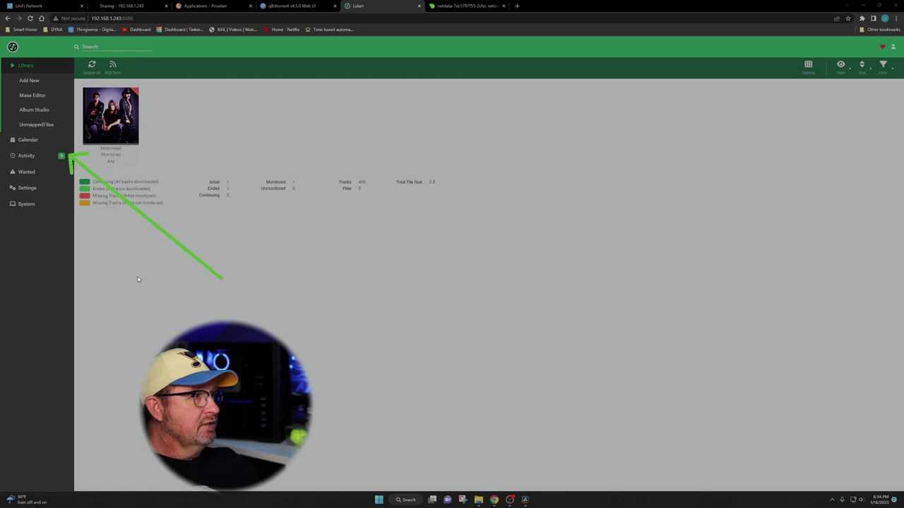
{"action": "key", "text": "Escape"}
{"action": "left_click", "coordinate": [28, 156]}
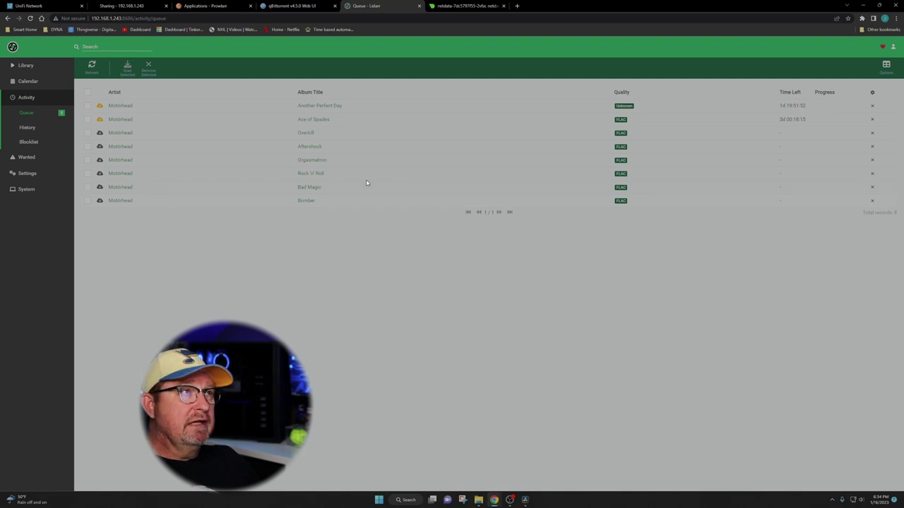
In qBittorrent, select the eight Motörhead torrents from Bad Magic onward and resume them.
{"action": "left_click", "coordinate": [297, 6]}
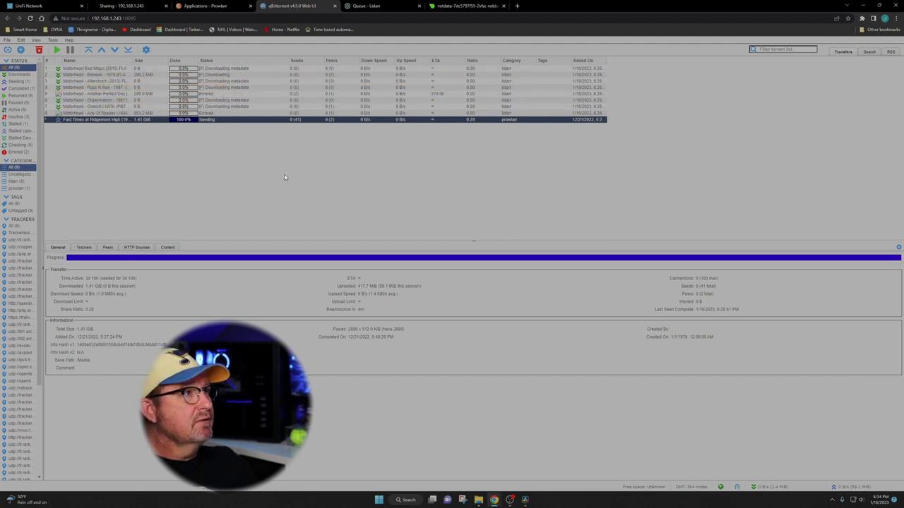
{"action": "left_click", "coordinate": [210, 70]}
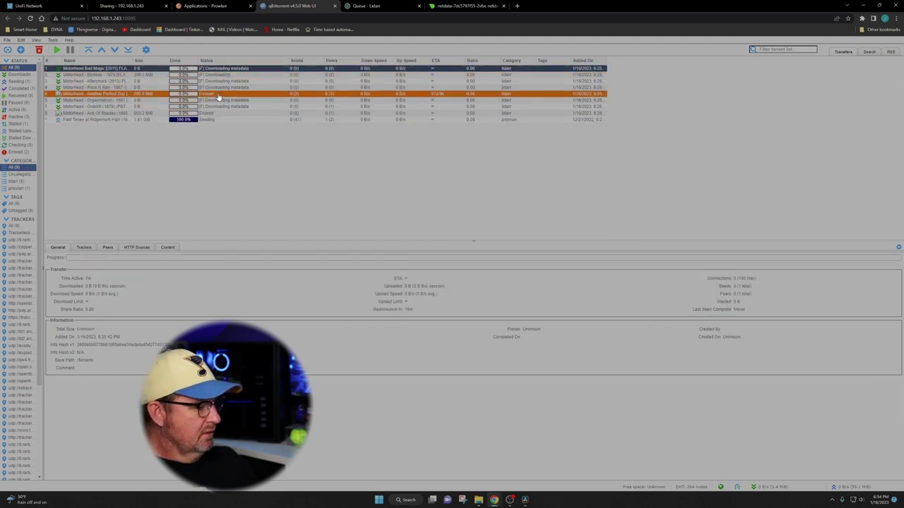
{"action": "left_click", "coordinate": [222, 113], "text": "shift"}
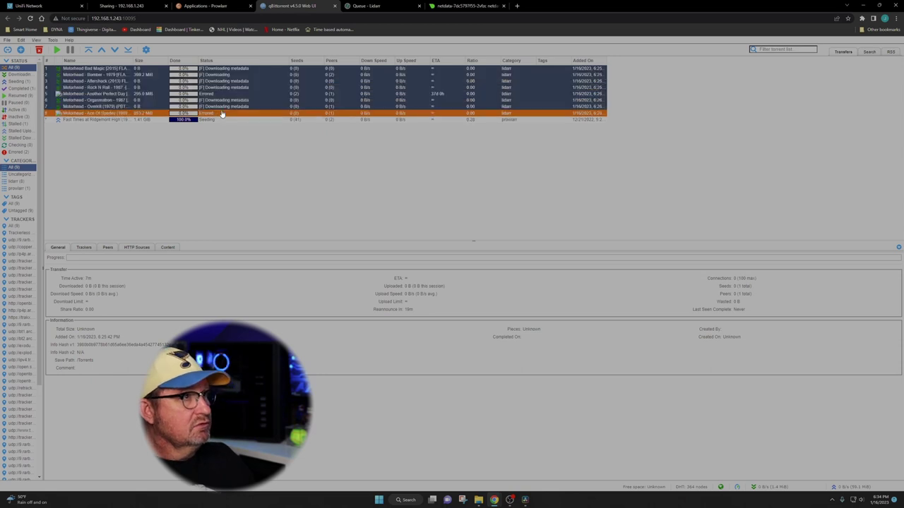
{"action": "right_click", "coordinate": [213, 92]}
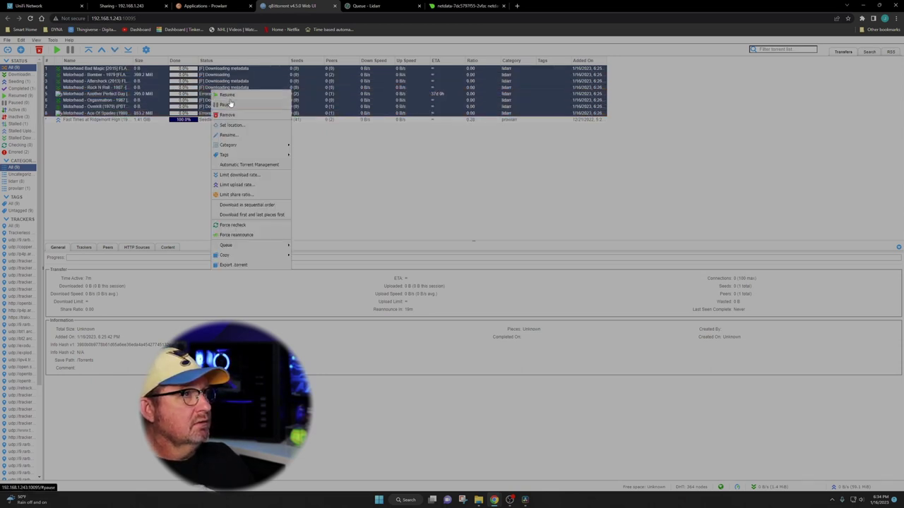
{"action": "left_click", "coordinate": [227, 96]}
Force-resume the selected torrents, inspect the Rock N Roll torrent, and return to Lidarr's queue.
{"action": "right_click", "coordinate": [227, 92]}
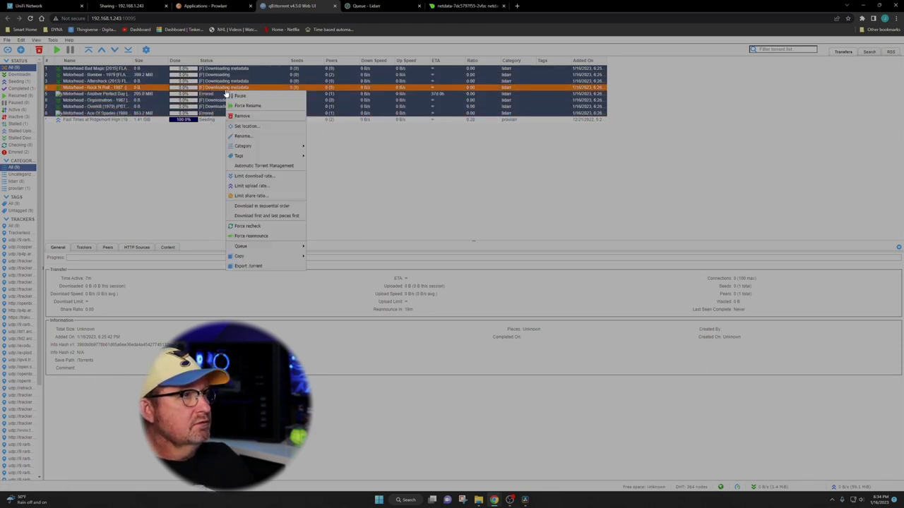
{"action": "left_click", "coordinate": [247, 106]}
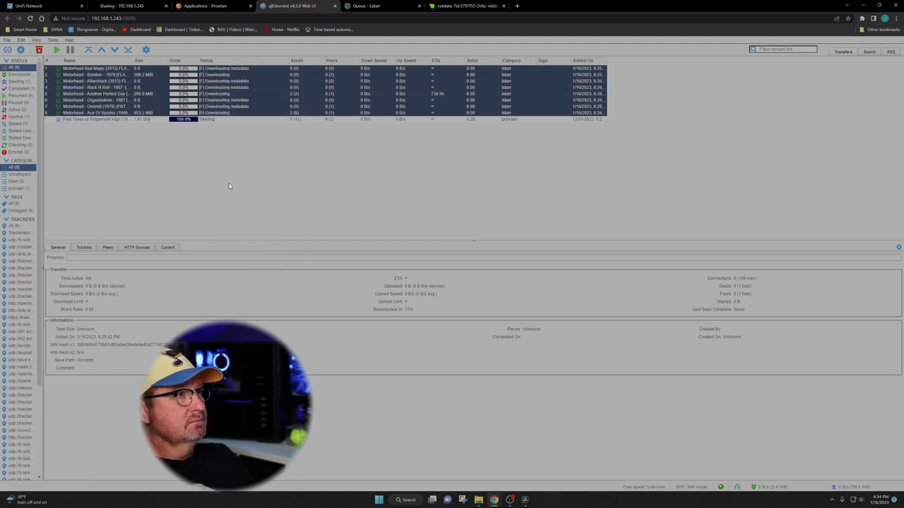
{"action": "left_click", "coordinate": [353, 87]}
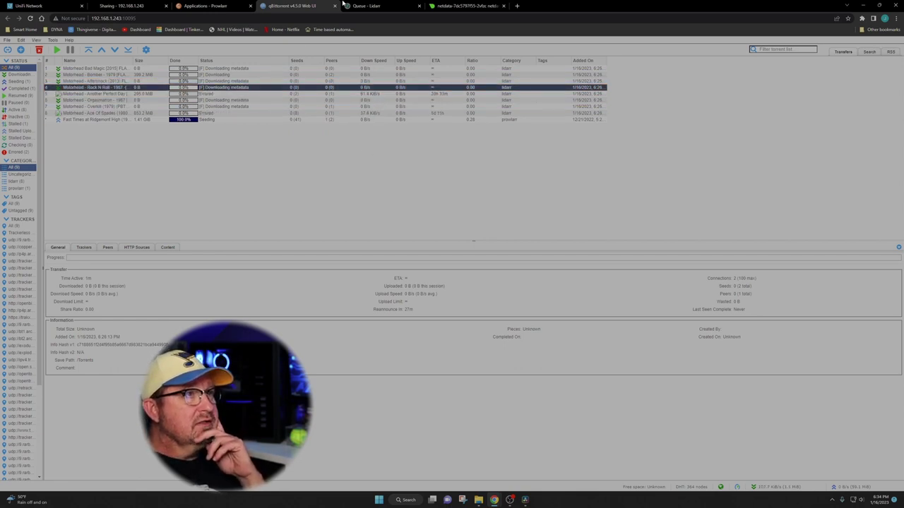
{"action": "left_click", "coordinate": [374, 6]}
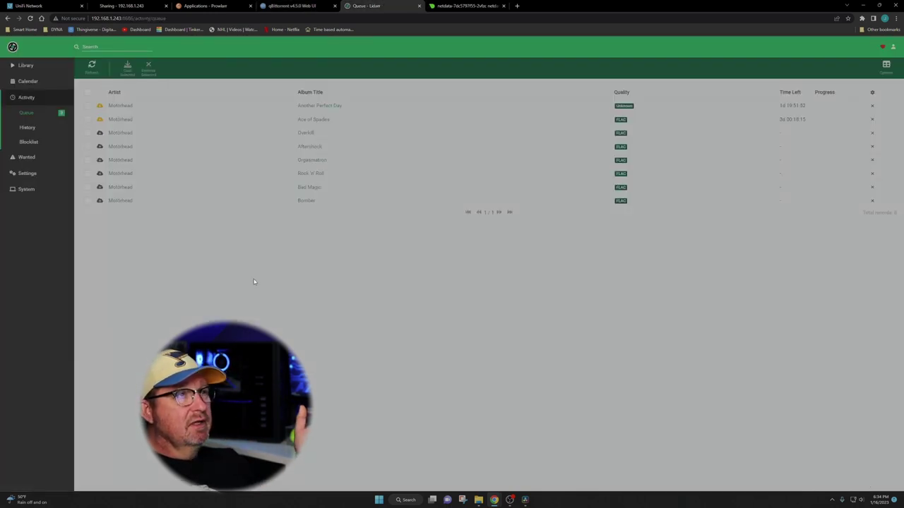
Return to Lidarr's artist library with Motörhead monitored under the Any profile.
{"action": "left_click", "coordinate": [32, 66]}
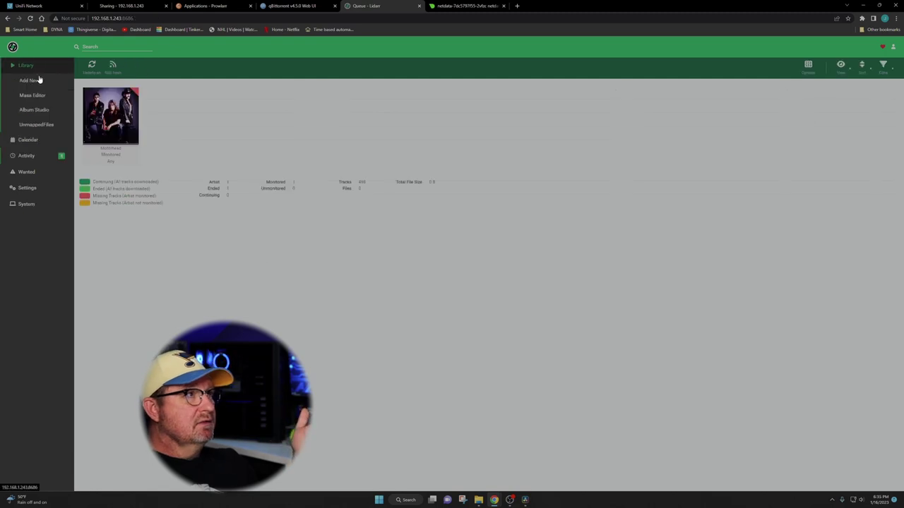